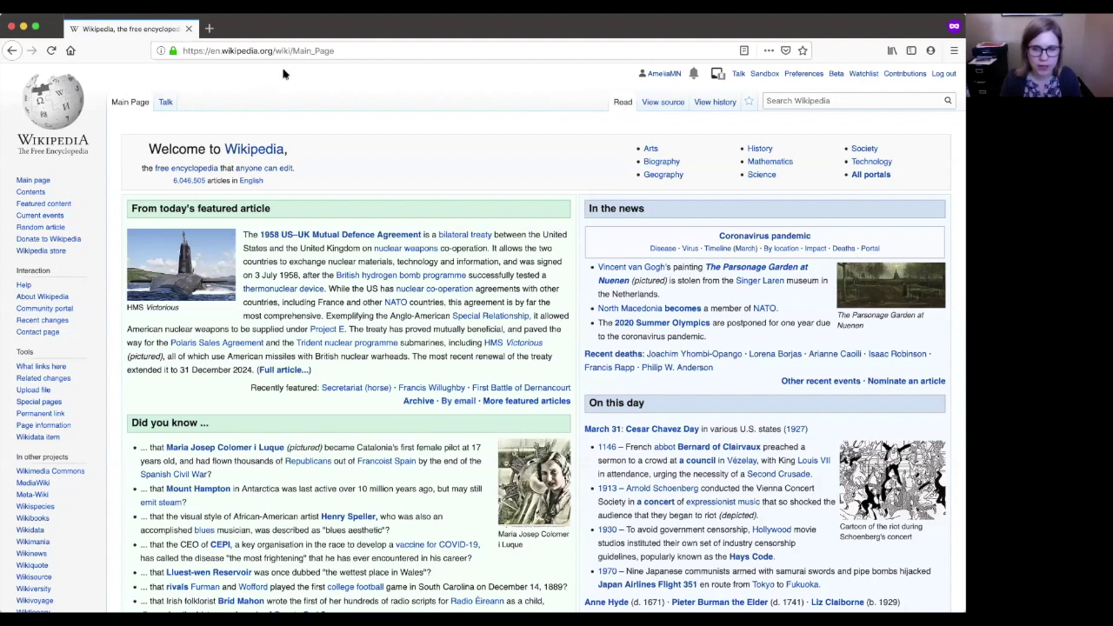
# Go from the Main Page to the personal sandbox page via the Sandbox link
pyautogui.click(764, 74)
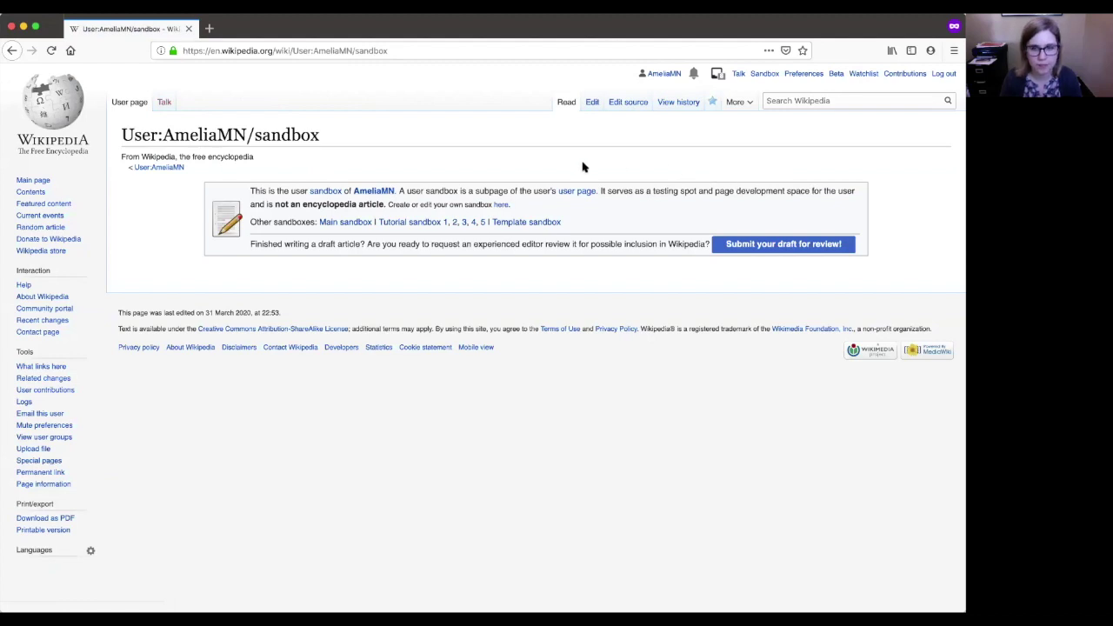
pyautogui.click(591, 102)
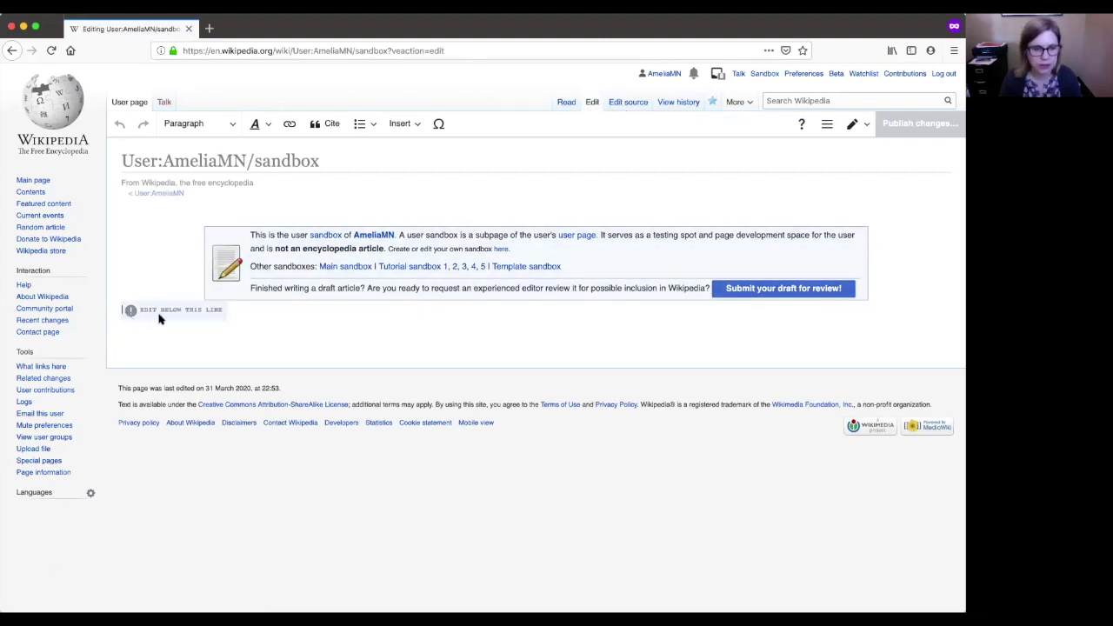
pyautogui.click(227, 329)
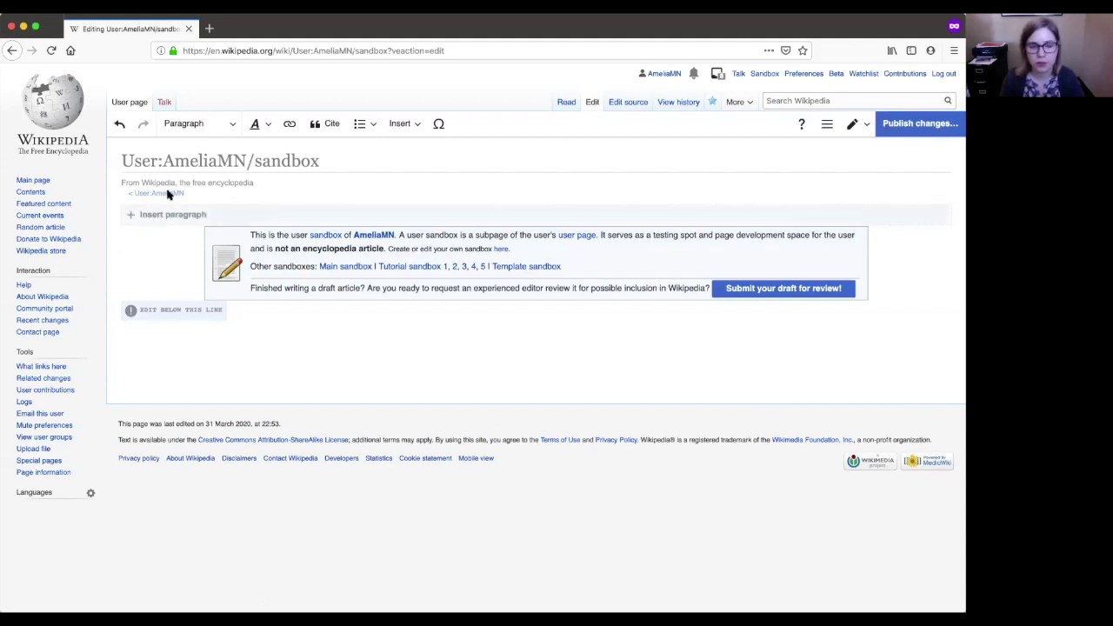
pyautogui.click(224, 124)
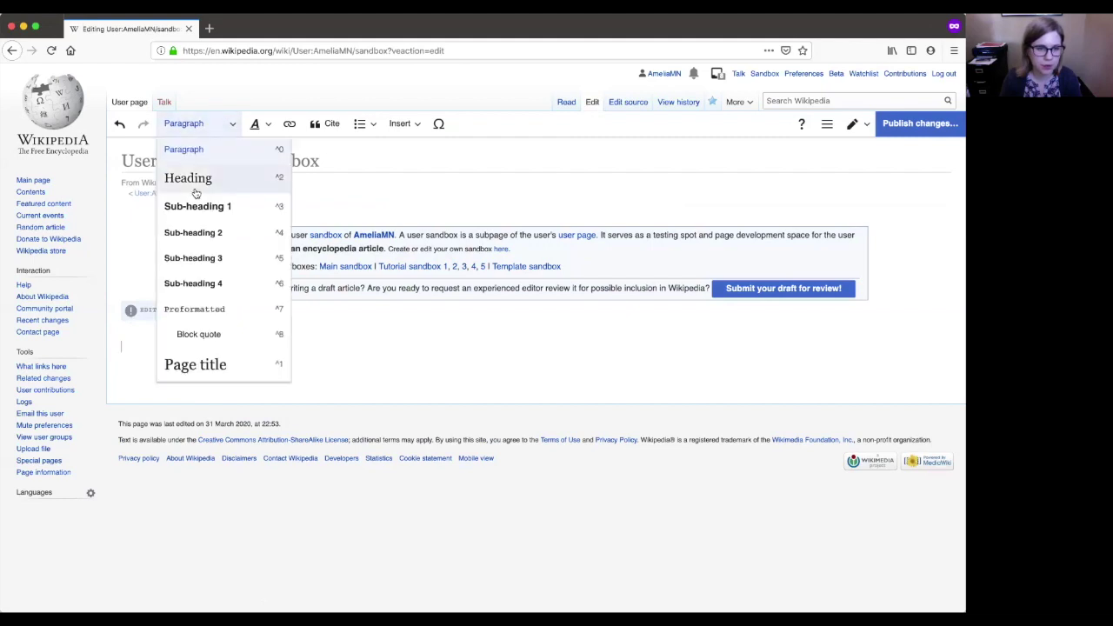
pyautogui.click(195, 180)
pyautogui.write('Jen')
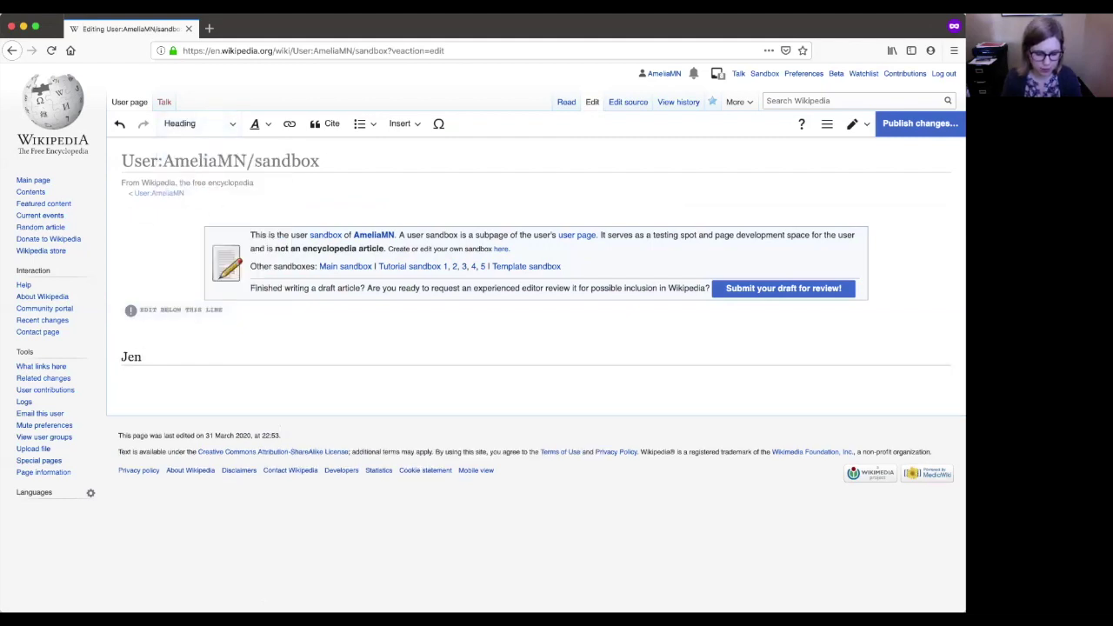
pyautogui.write('Lowe')
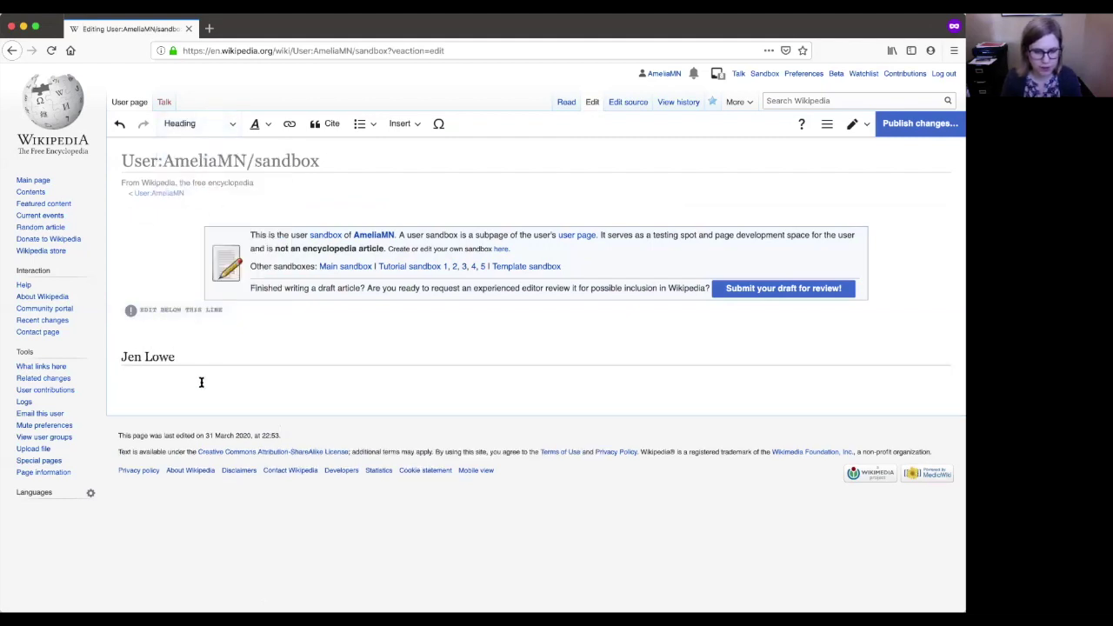
pyautogui.press('Return')
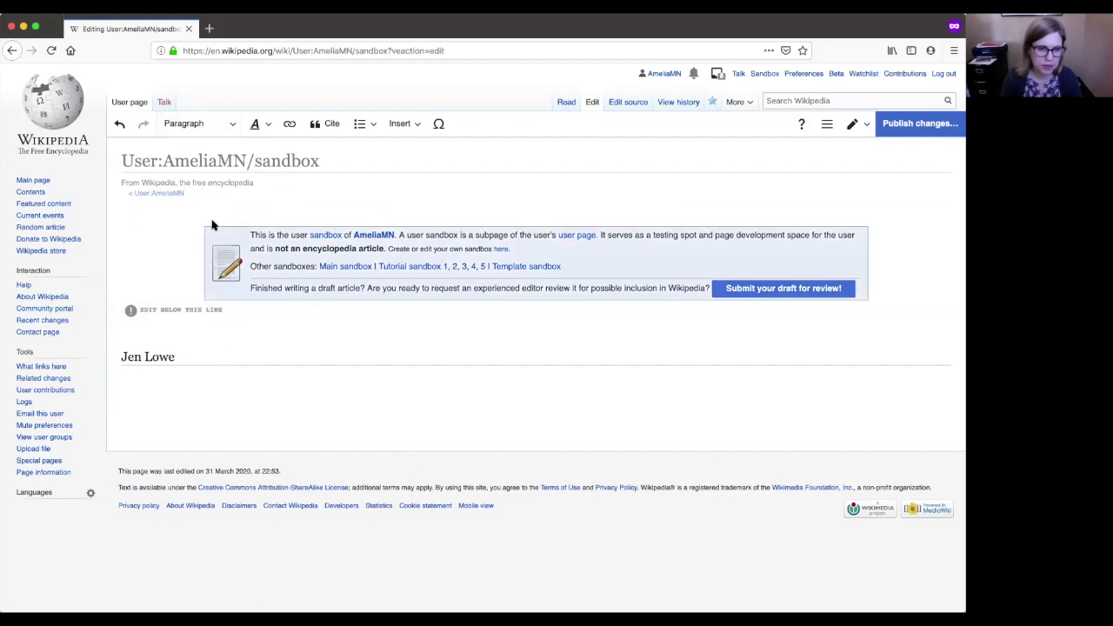
# Add a second heading titled 'References' beneath it
pyautogui.click(201, 129)
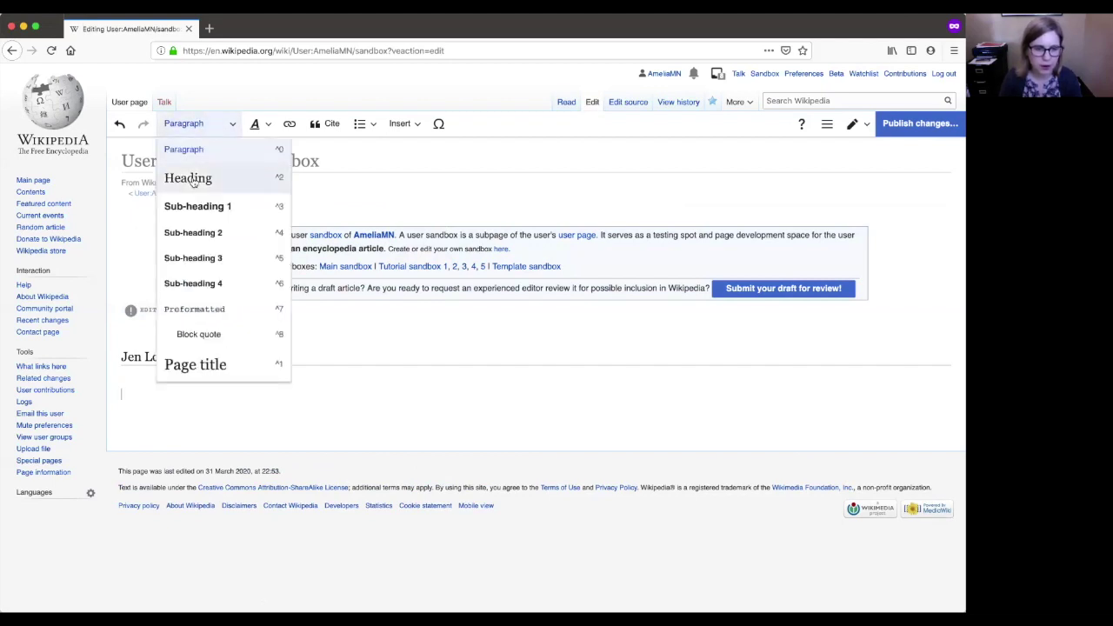
pyautogui.click(193, 180)
pyautogui.write('Re')
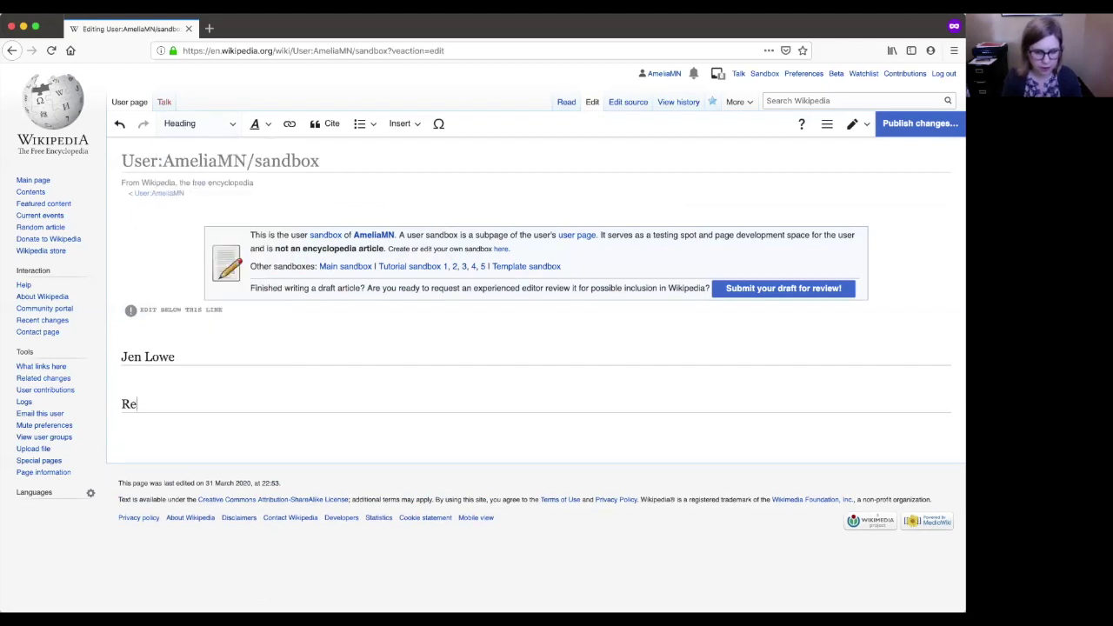
pyautogui.write('ferences')
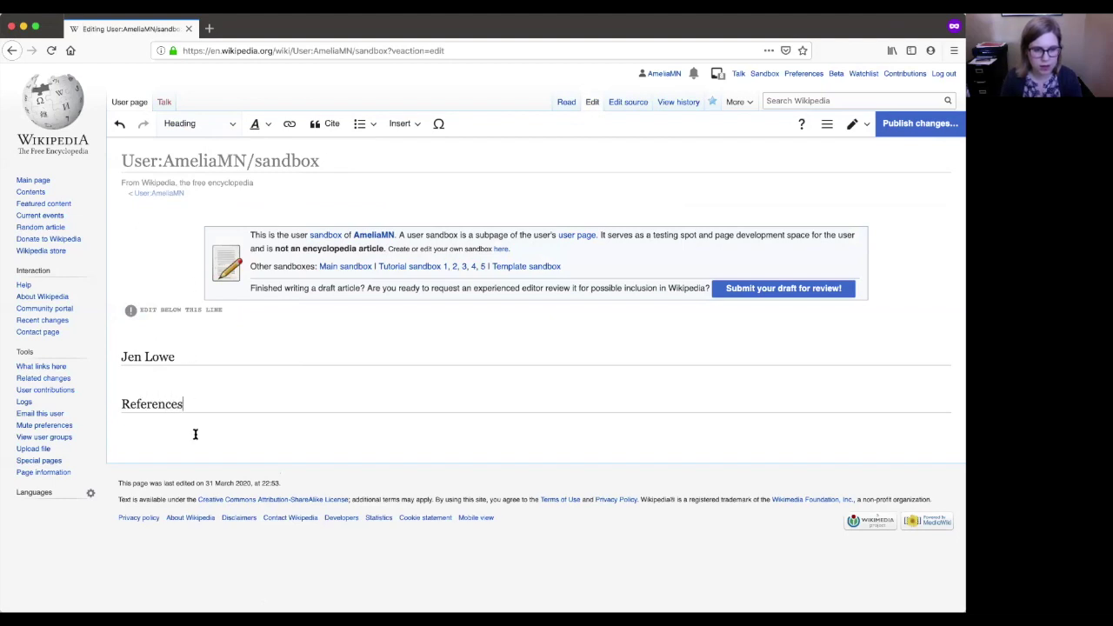
pyautogui.press('Return')
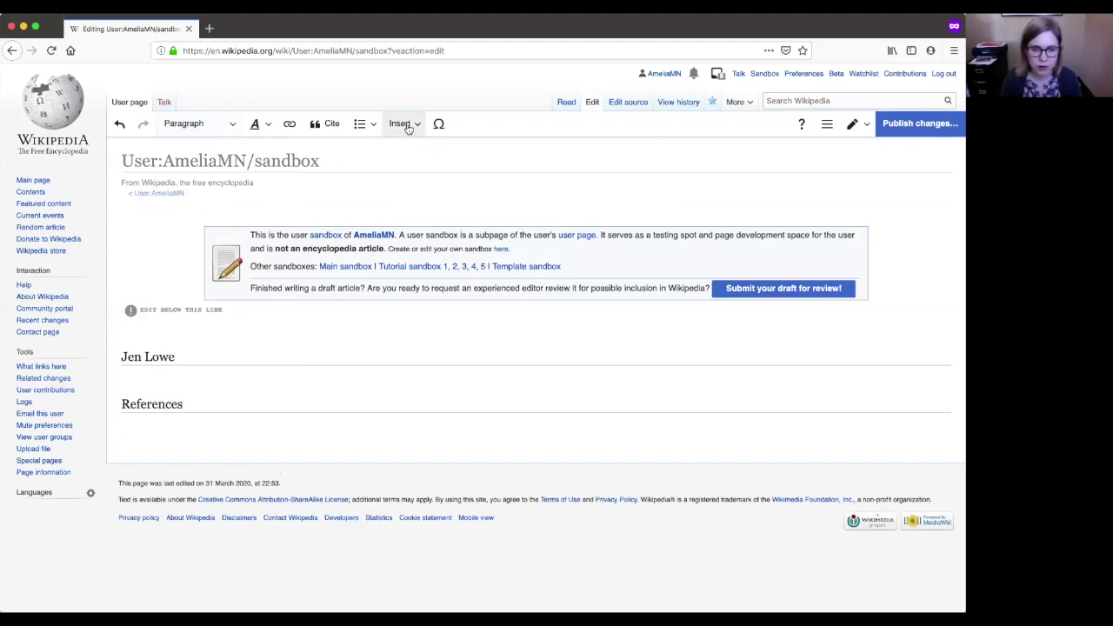
# Insert a references list under References, then place the cursor beneath the Jen Lowe heading
pyautogui.click(404, 125)
pyautogui.click(408, 224)
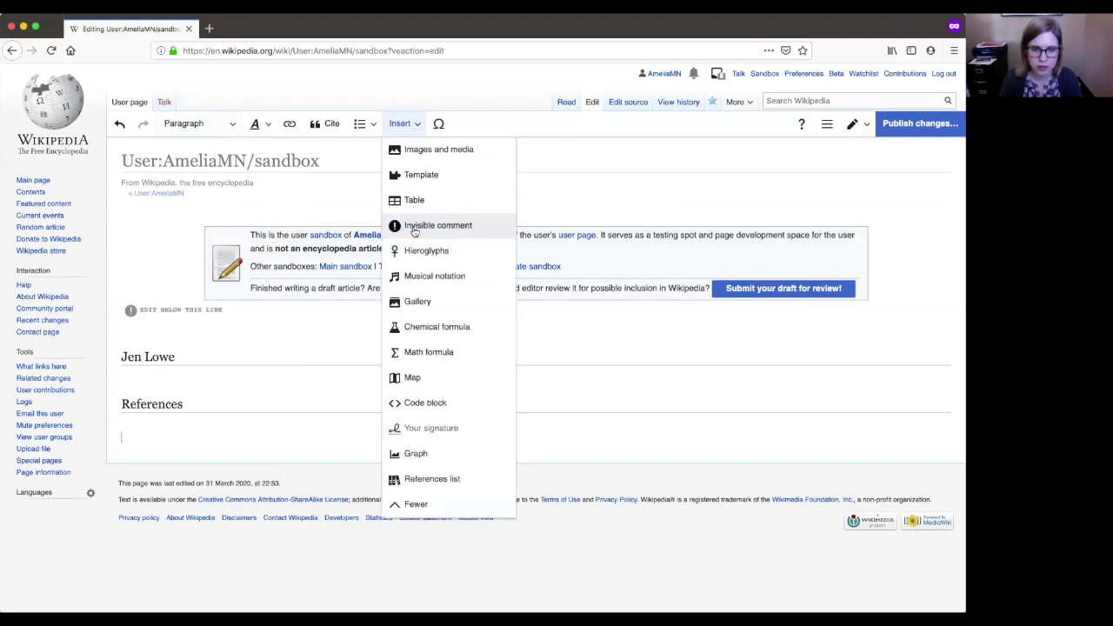
pyautogui.click(428, 478)
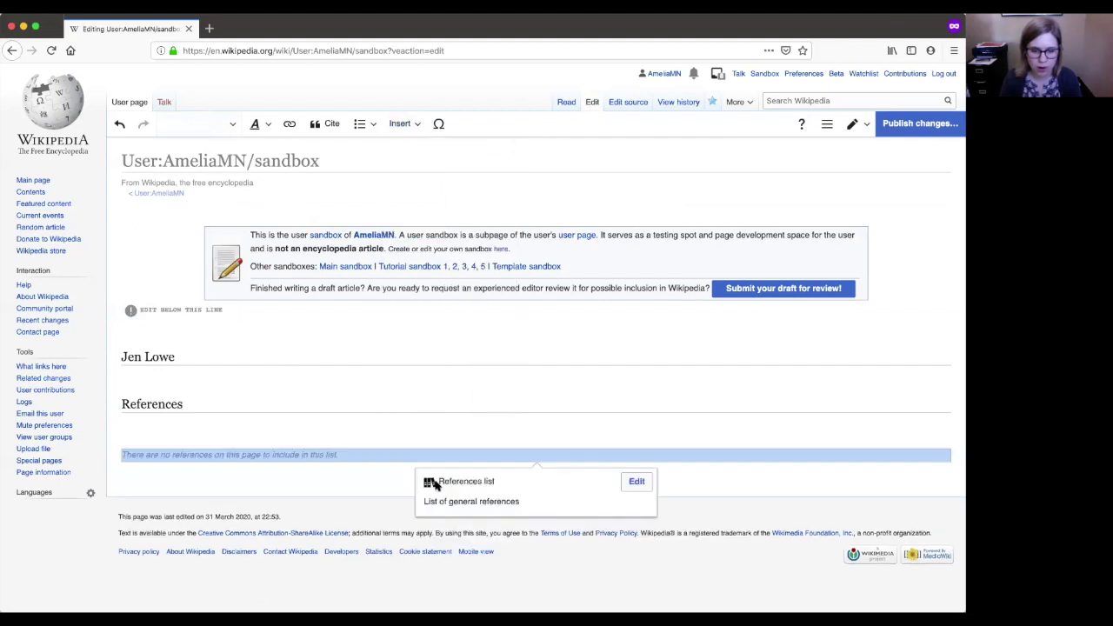
pyautogui.click(647, 396)
pyautogui.click(530, 389)
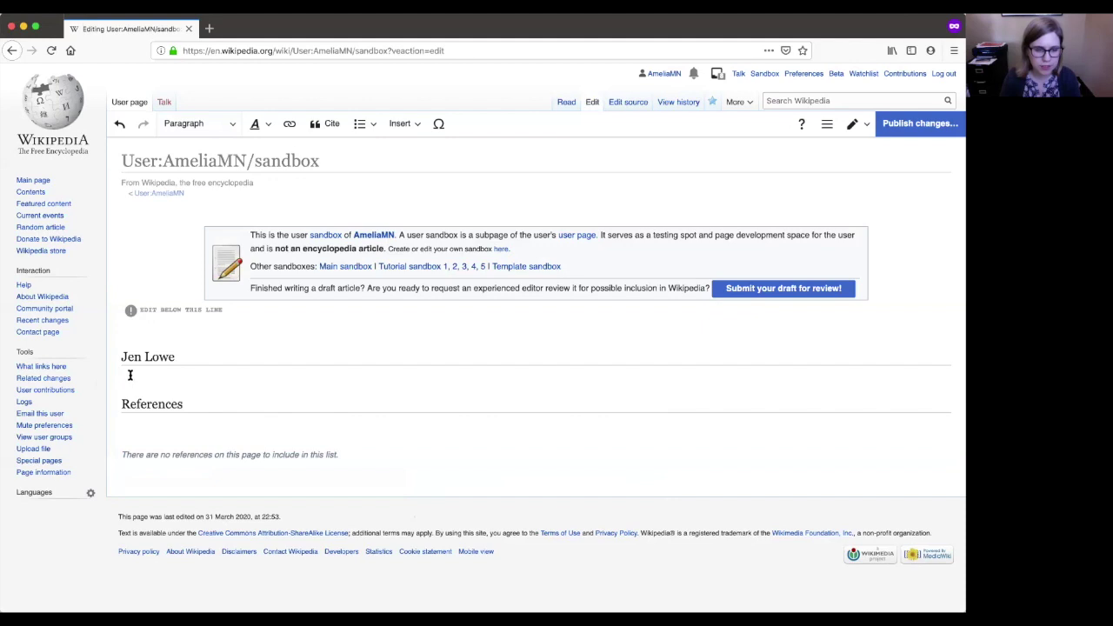
# In a private tab, Google "jen lowe" and open the jenlowe.net result
pyautogui.press('super+shift+p')
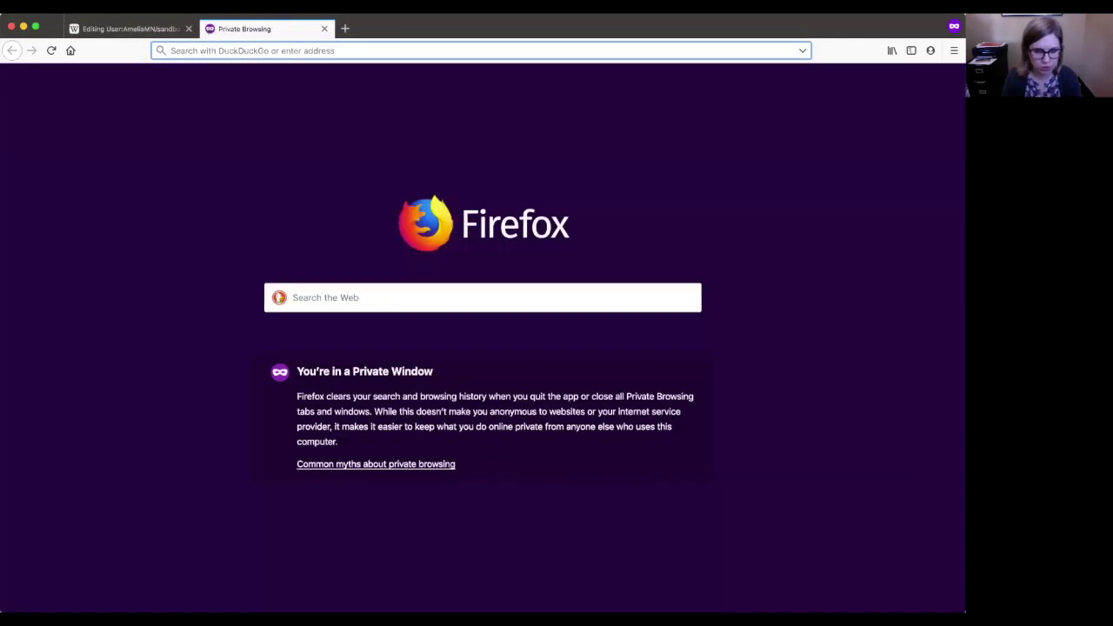
pyautogui.write('google.com/')
pyautogui.press('Return')
pyautogui.write('"')
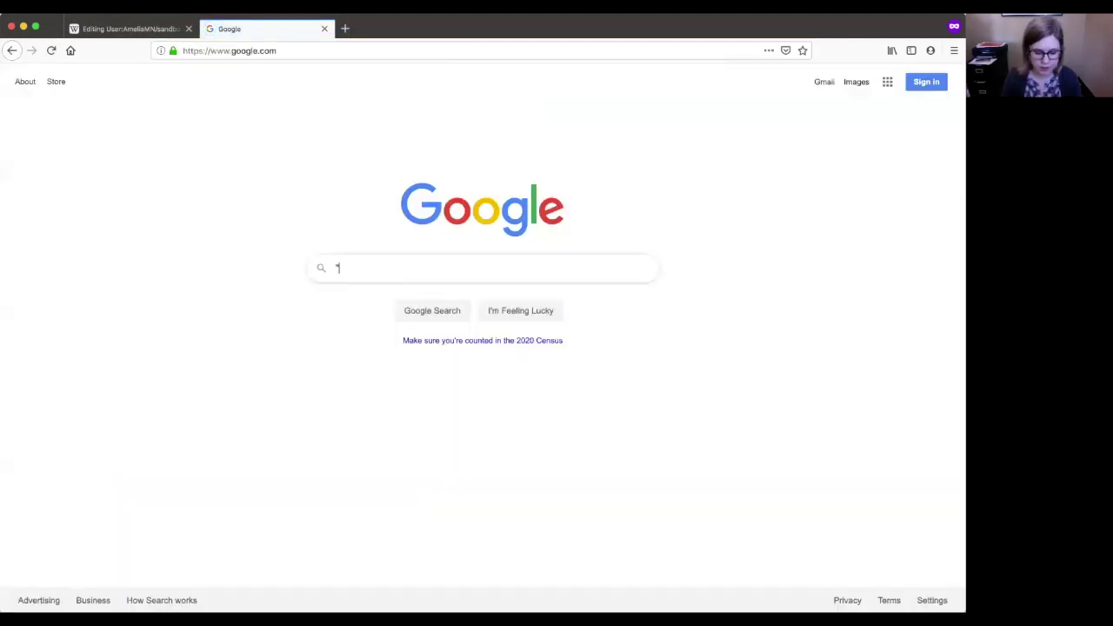
pyautogui.write('jen lowe')
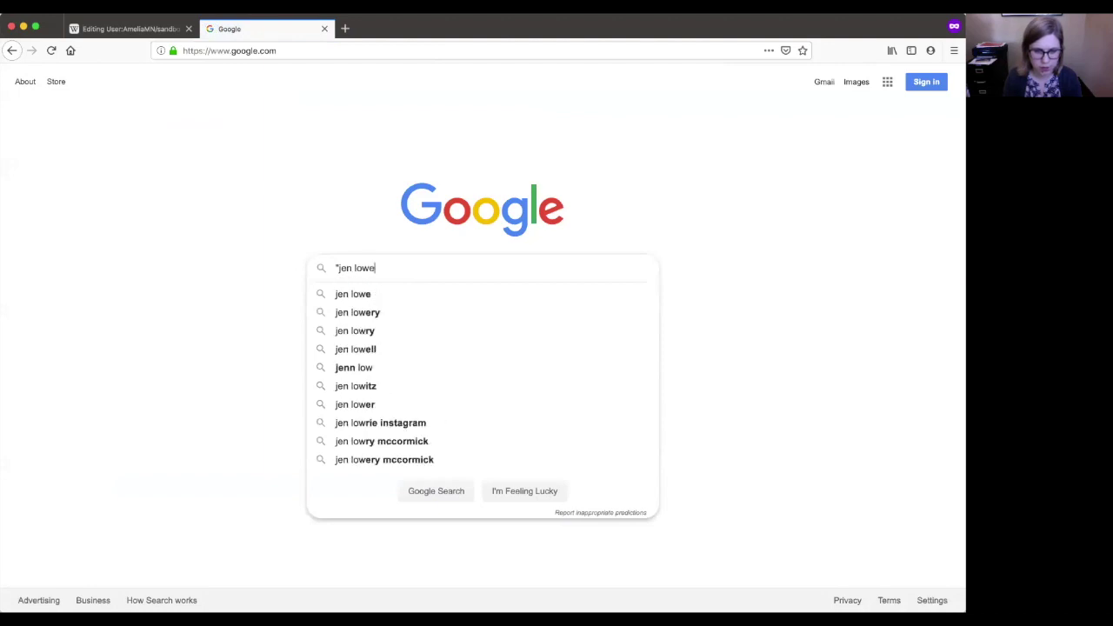
pyautogui.write('"')
pyautogui.press('Return')
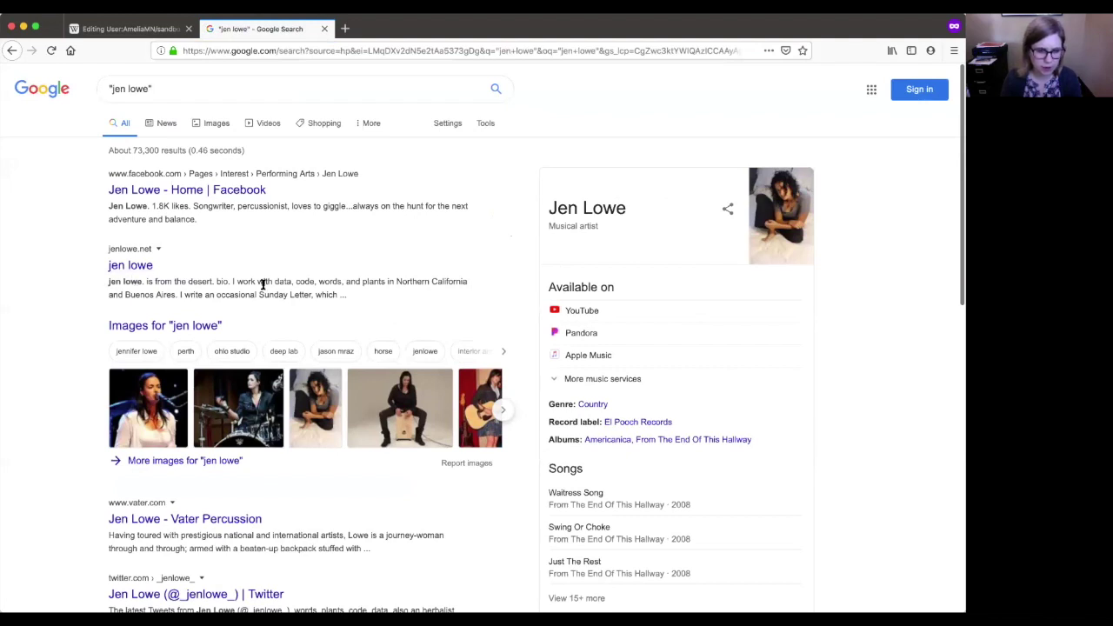
pyautogui.click(135, 266)
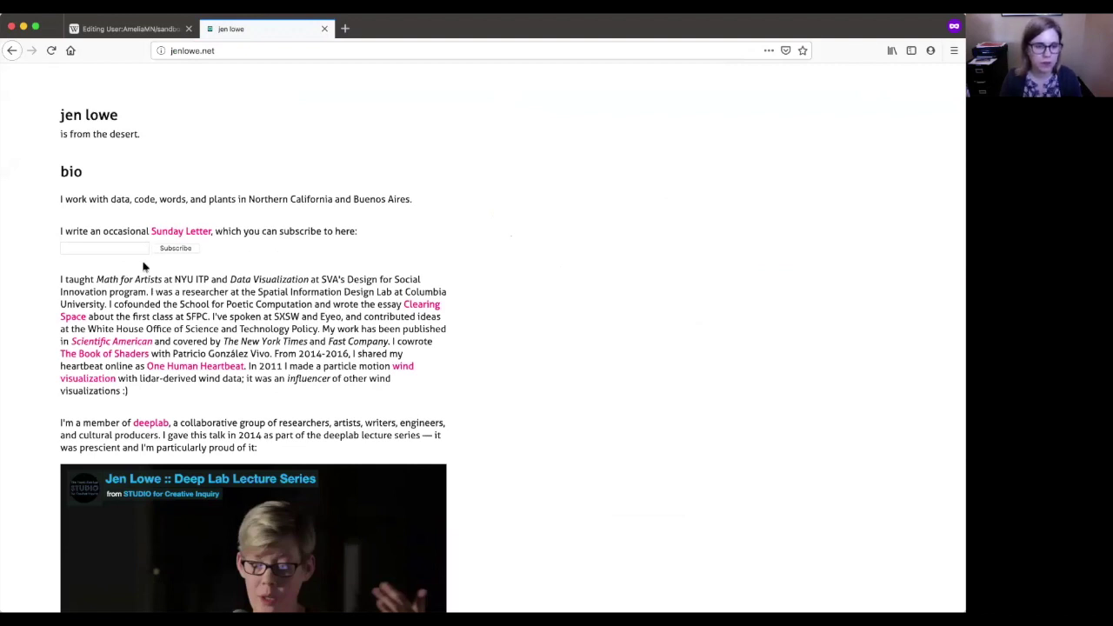
# Type 'Jen Lowe is an artist who works with data.' under the Jen Lowe heading
pyautogui.click(108, 35)
pyautogui.write('J')
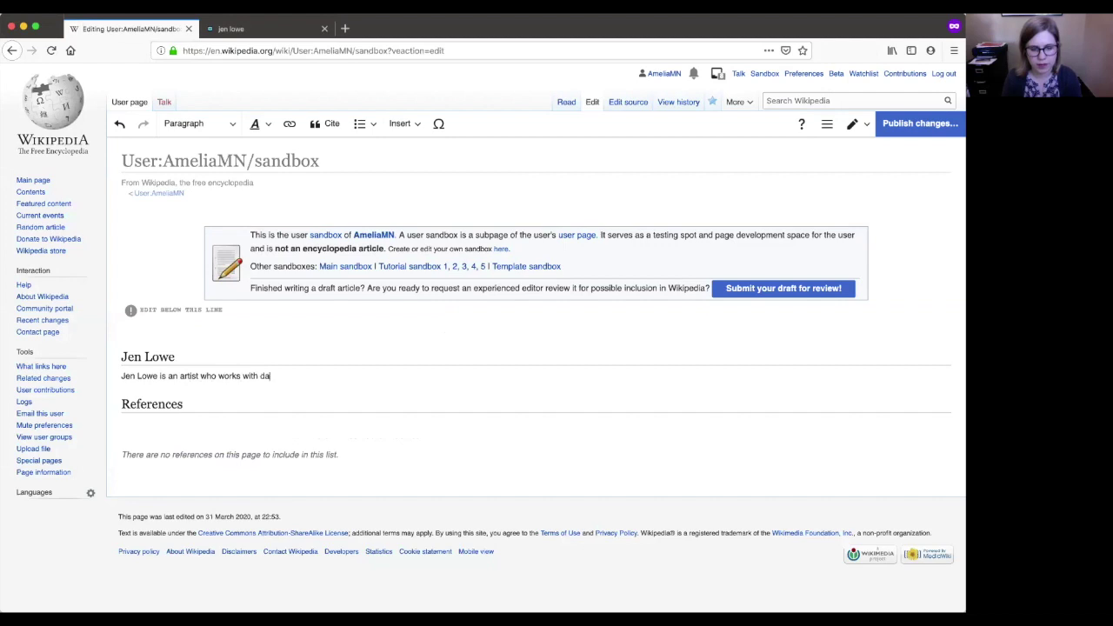
pyautogui.write('.')
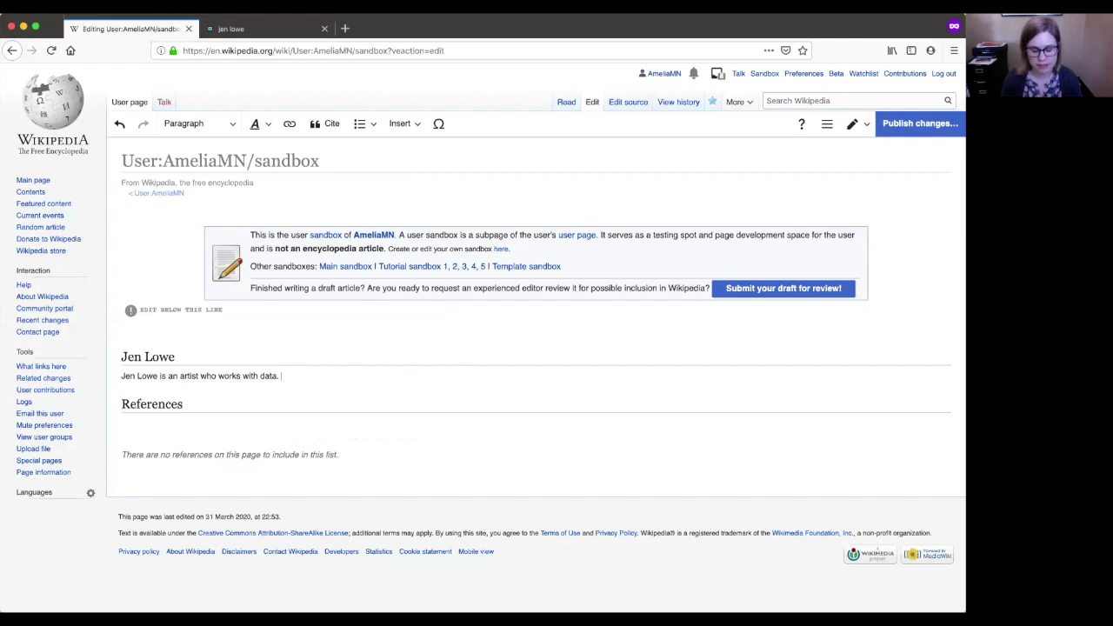
# Open the One Human Heartbeat link from jenlowe.net as a Fast Company article and select its URL
pyautogui.click(243, 29)
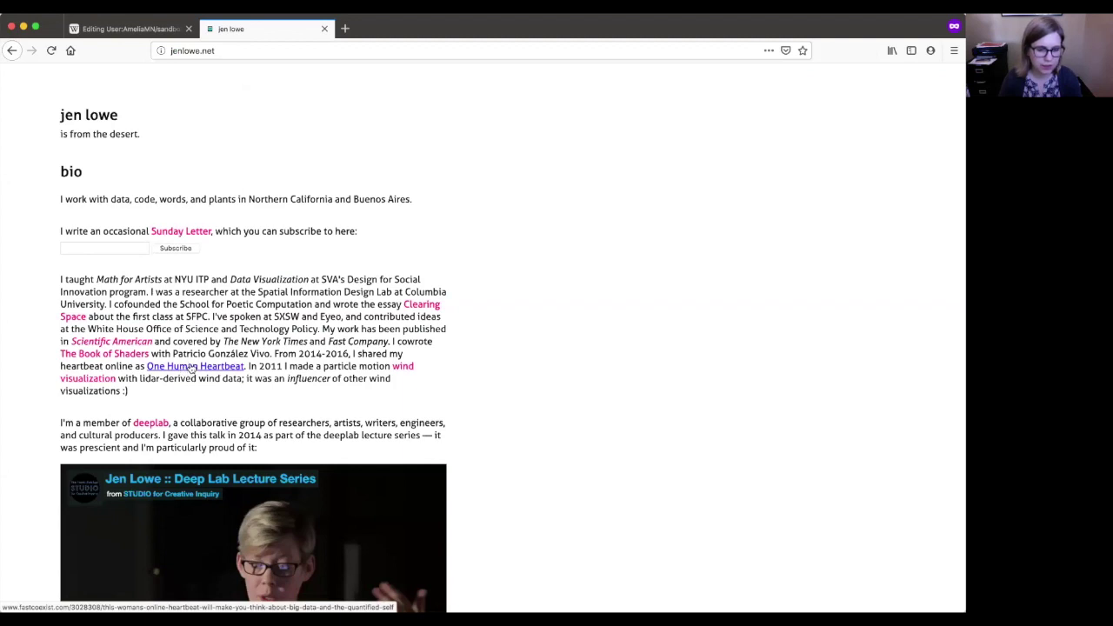
pyautogui.rightClick(191, 369)
pyautogui.click(217, 368)
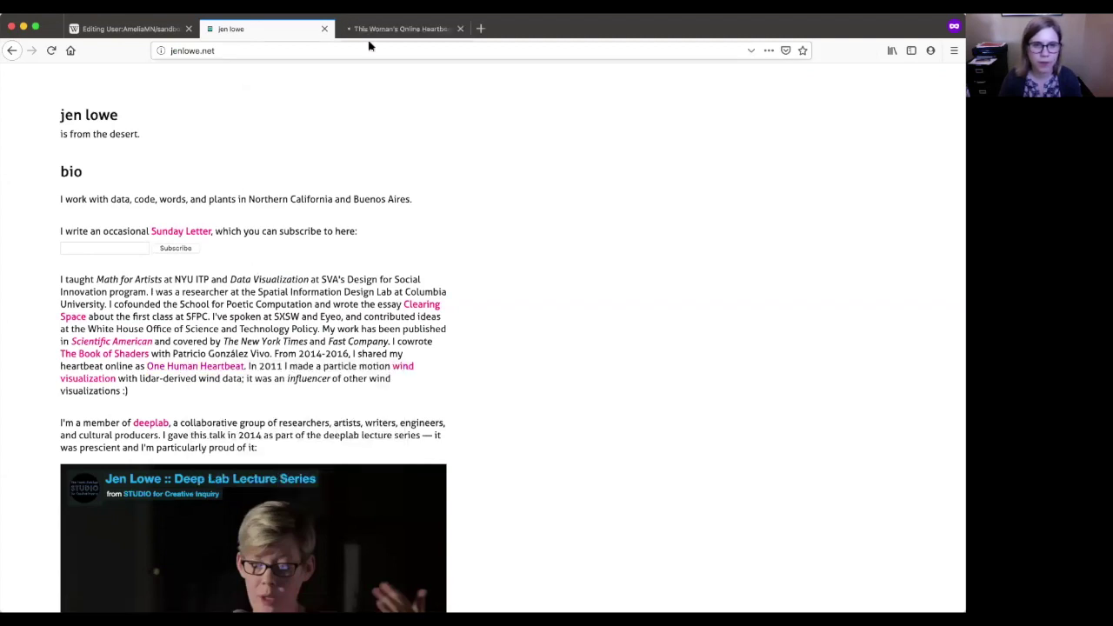
pyautogui.click(391, 30)
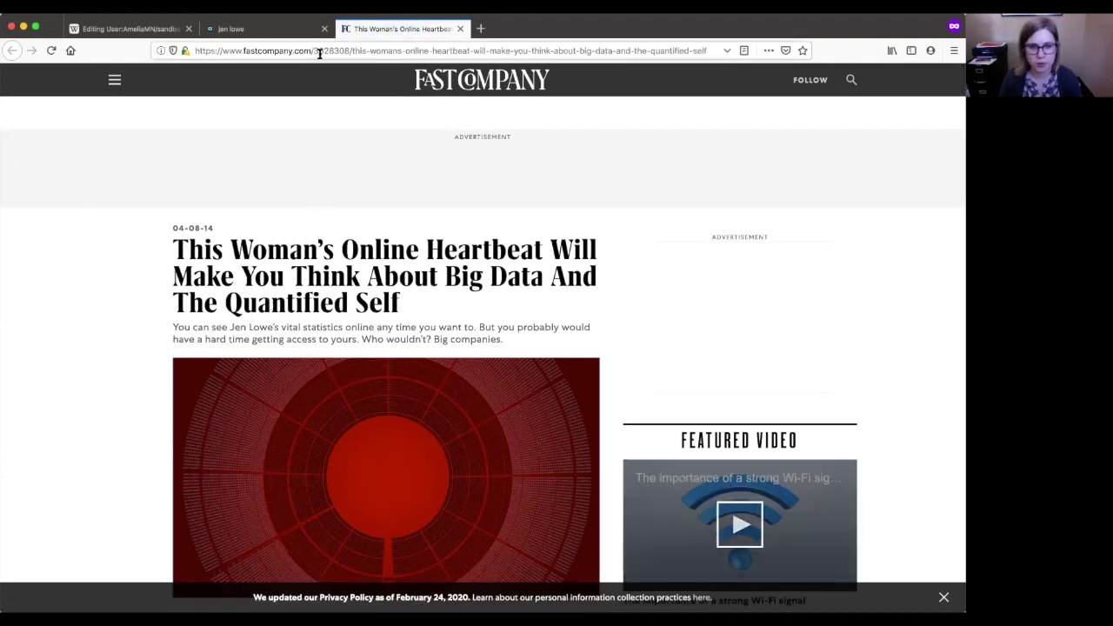
pyautogui.click(319, 52)
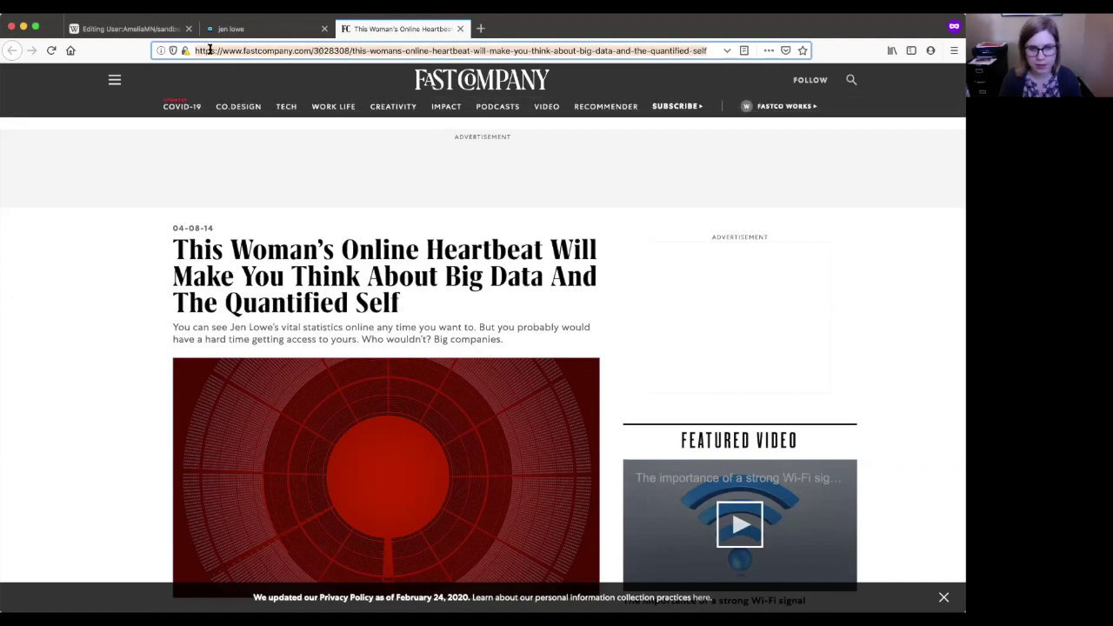
pyautogui.click(146, 30)
# Continue the second sentence: 'best known for her project One Human Heartbeat, which allowed anyone on the internet…'
pyautogui.click(290, 379)
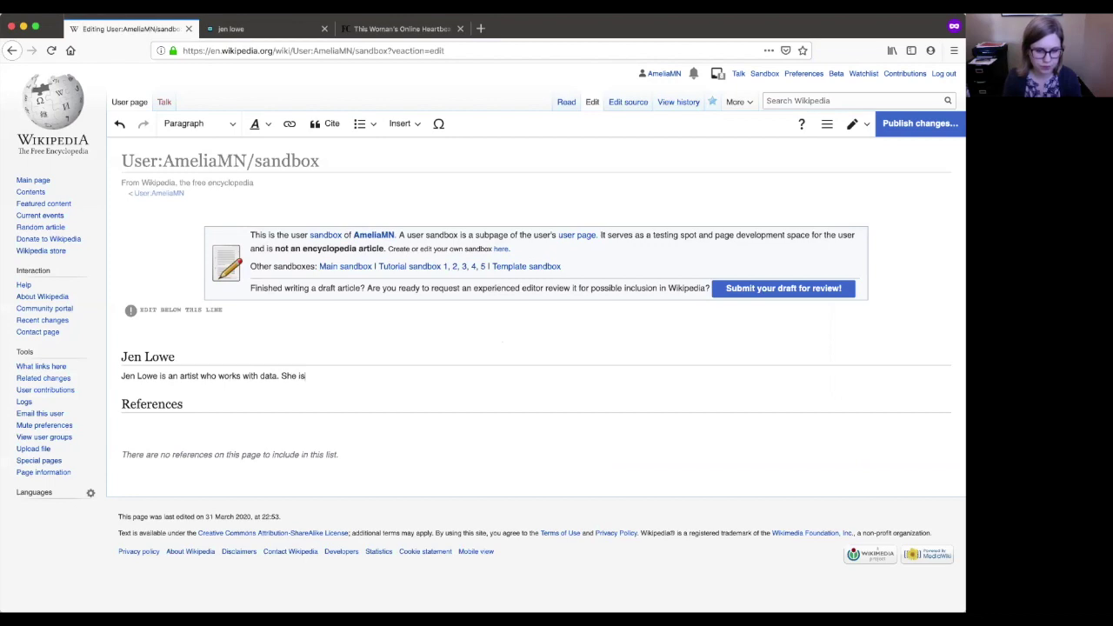
pyautogui.write('best known for her project One Human Hea')
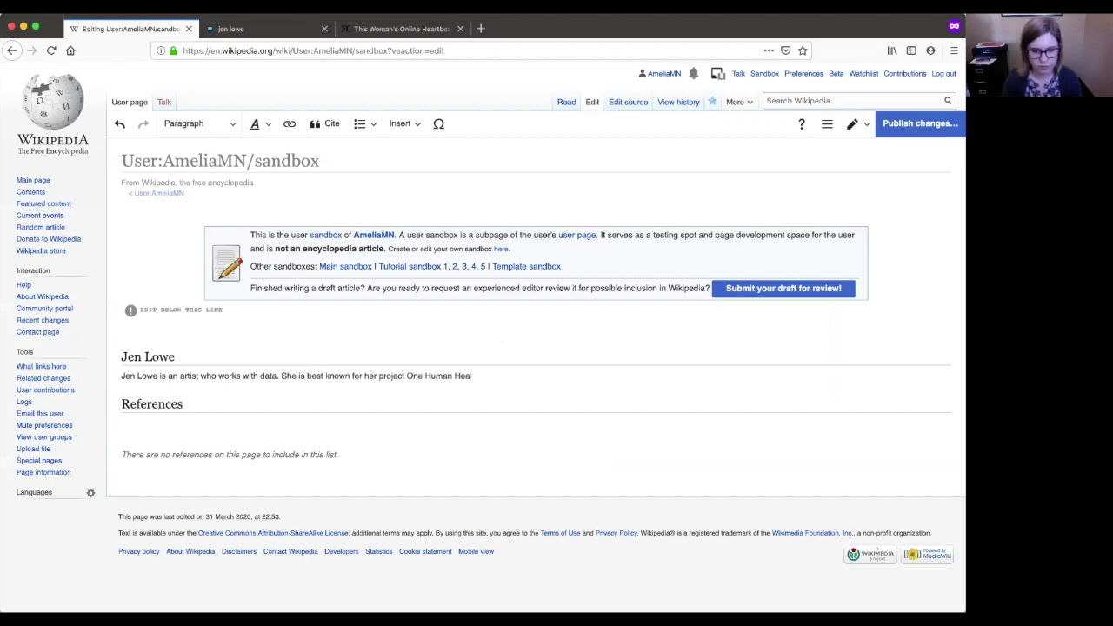
pyautogui.write('rtbeat, which allowed anyone on the internet to view a data visualiz')
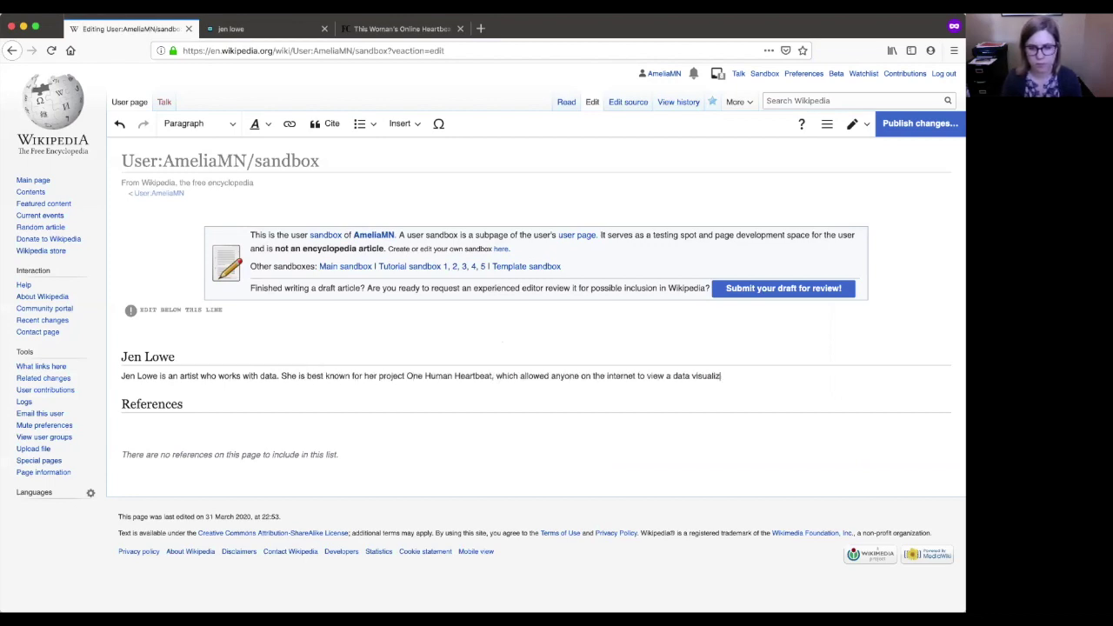
pyautogui.write('ation of her personal quantified self data')
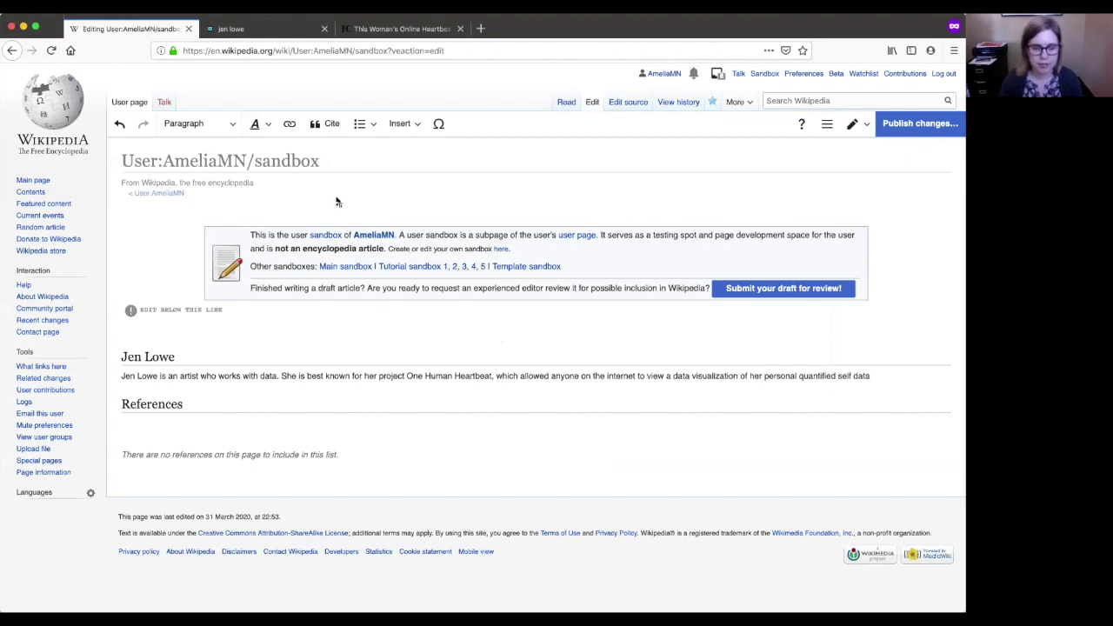
# Cite the Fast Company article at the sentence end by generating an automatic citation from its URL
pyautogui.click(322, 127)
pyautogui.hotkey('ctrl', 'v')
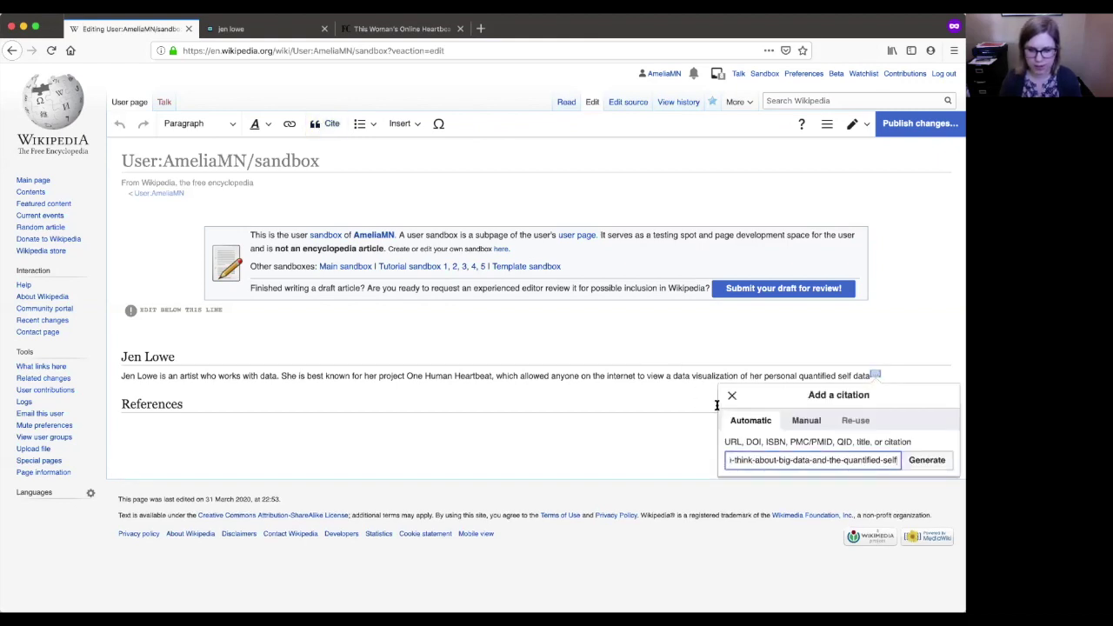
pyautogui.click(925, 462)
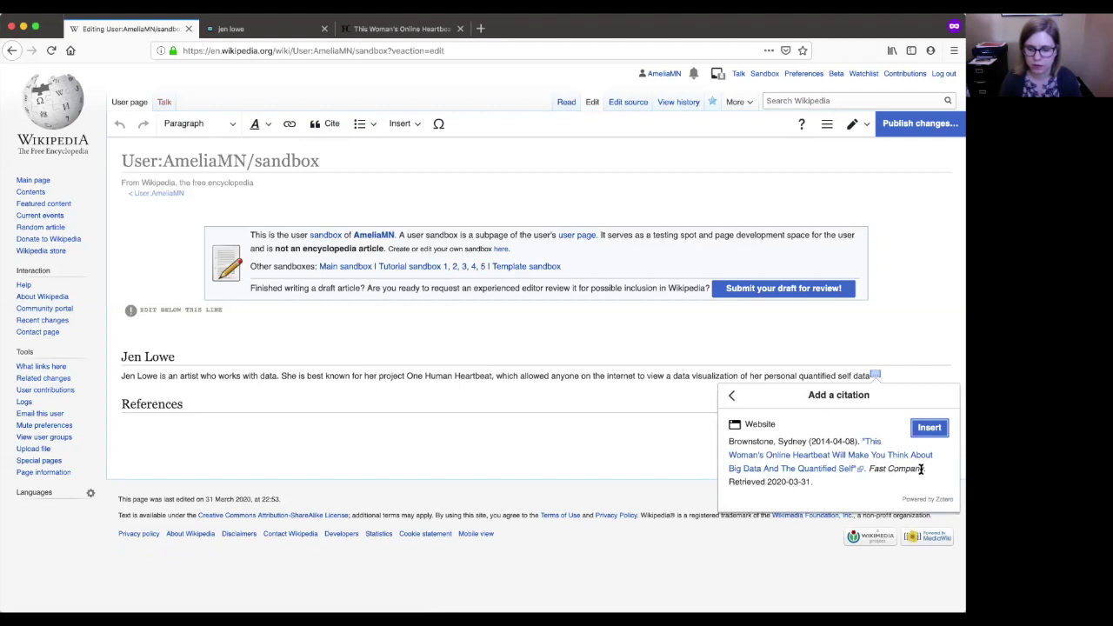
pyautogui.click(922, 427)
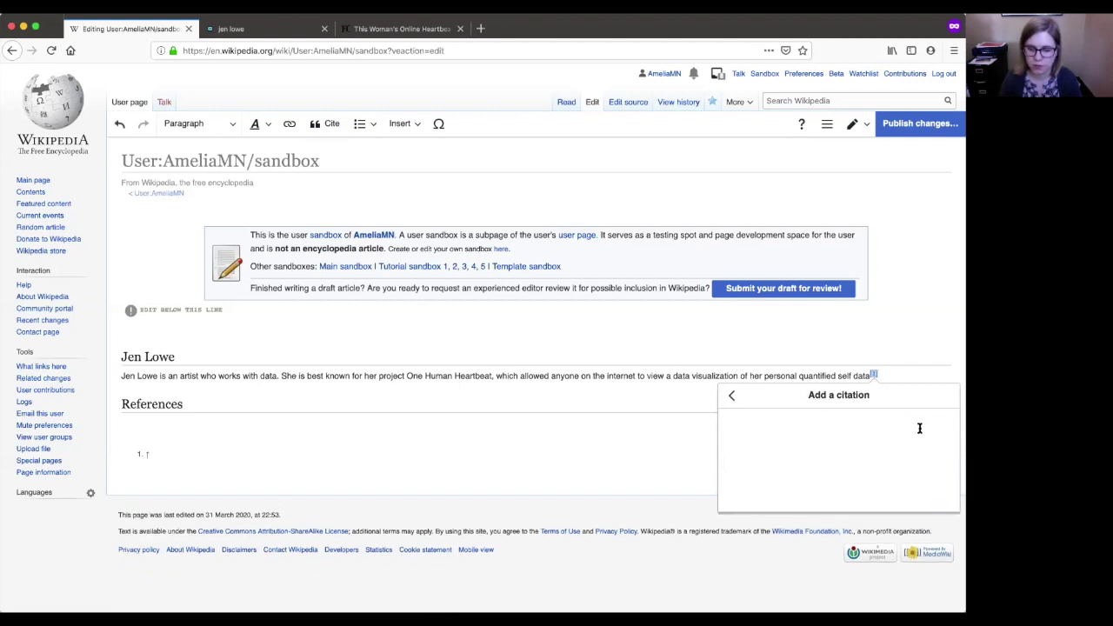
pyautogui.click(648, 394)
pyautogui.click(872, 375)
pyautogui.write('.')
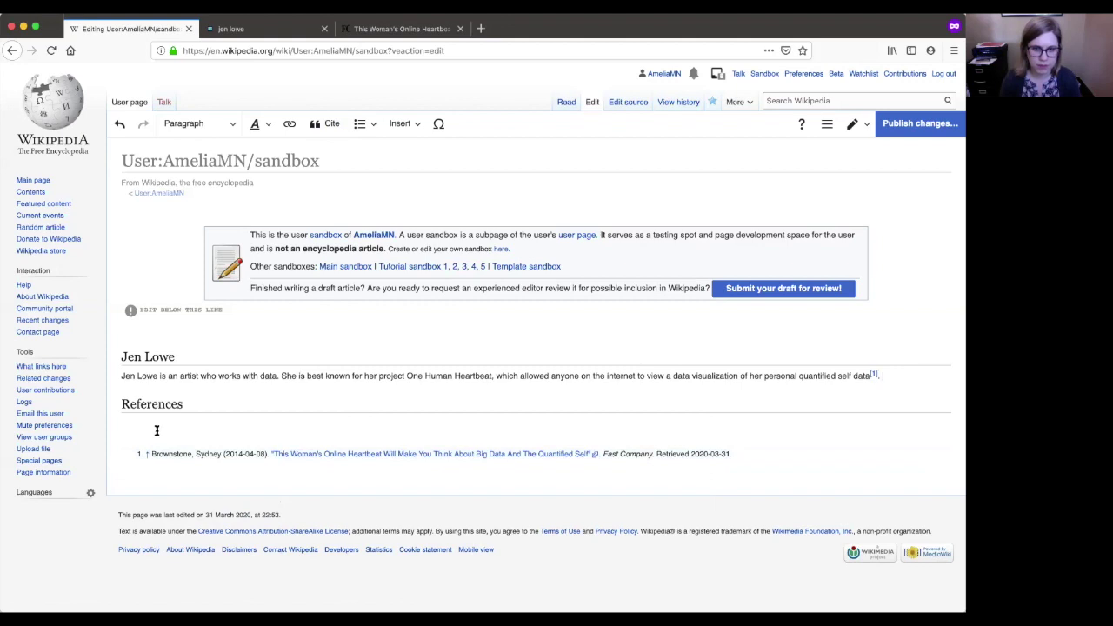
# Google 'jen lowe" school for poetic computation', open the Vice result, and select its URL
pyautogui.click(280, 33)
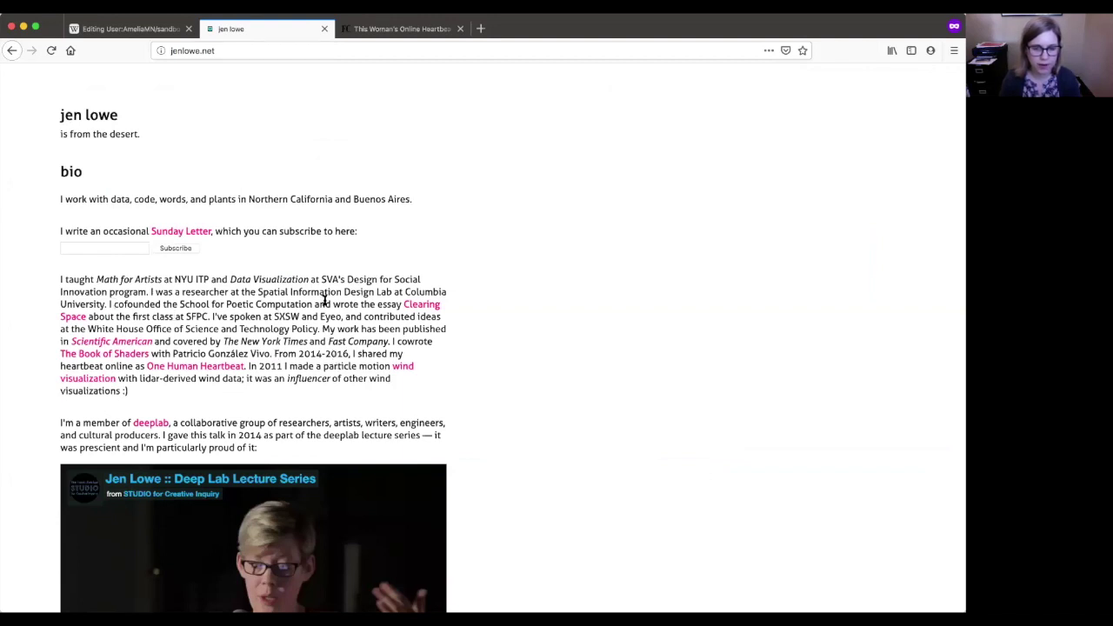
pyautogui.click(481, 30)
pyautogui.write('google.com')
pyautogui.press('Return')
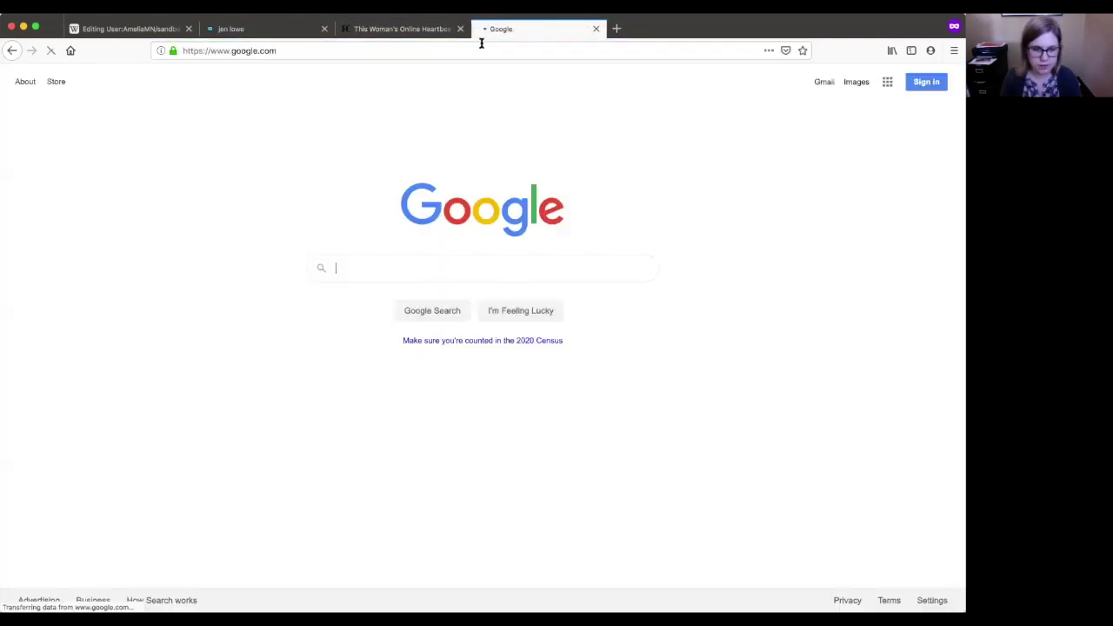
pyautogui.write('jen lowe" school for p')
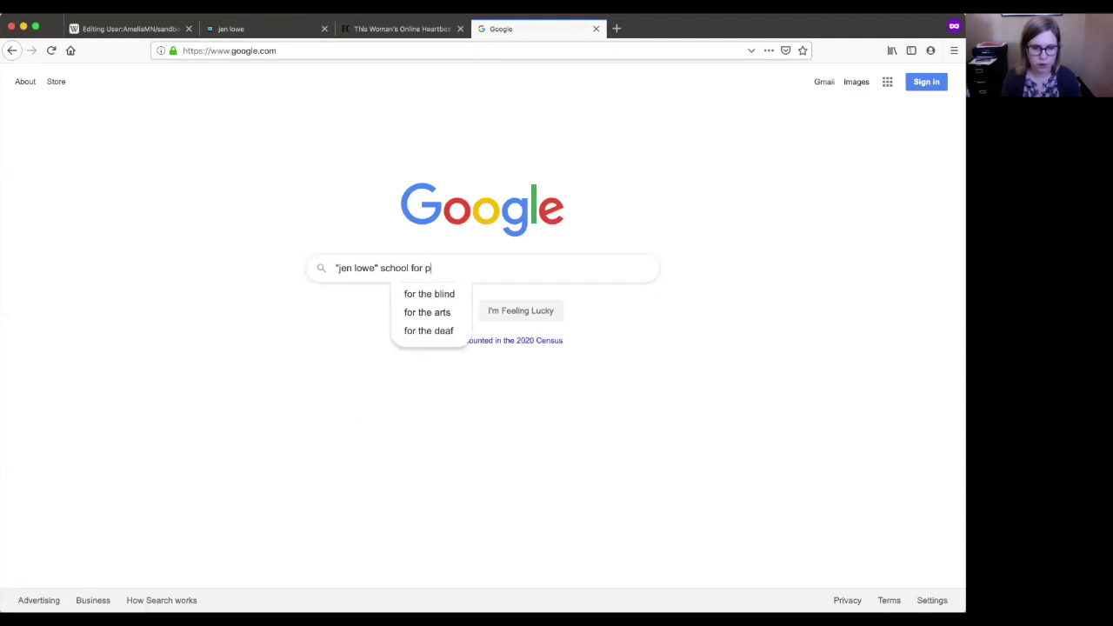
pyautogui.write('oetic computation')
pyautogui.press('Return')
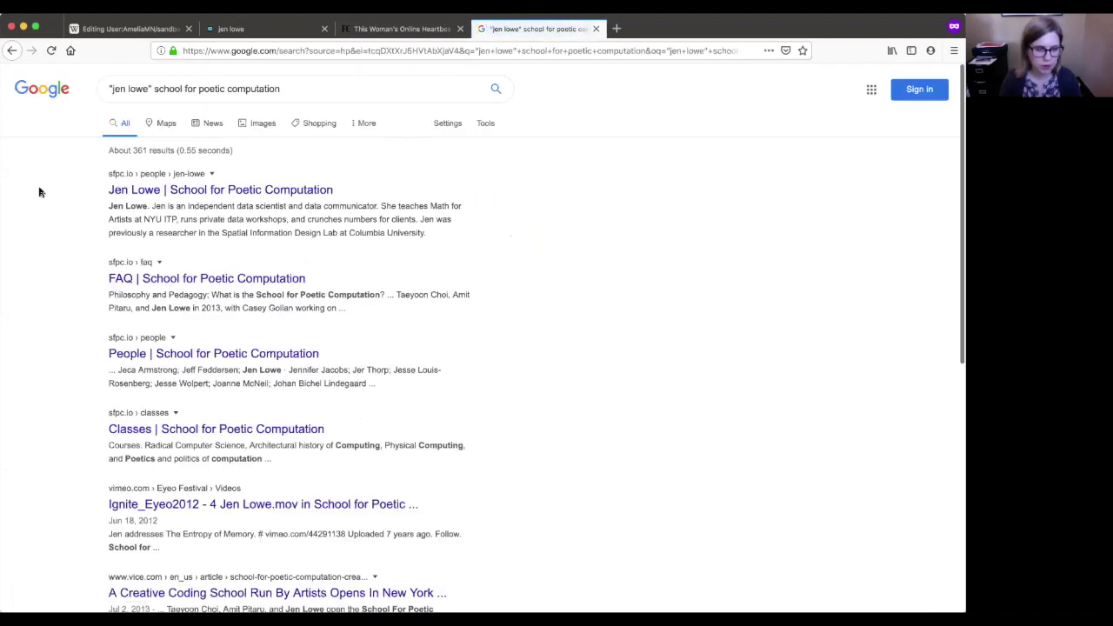
pyautogui.scroll(-3, 73, 186)
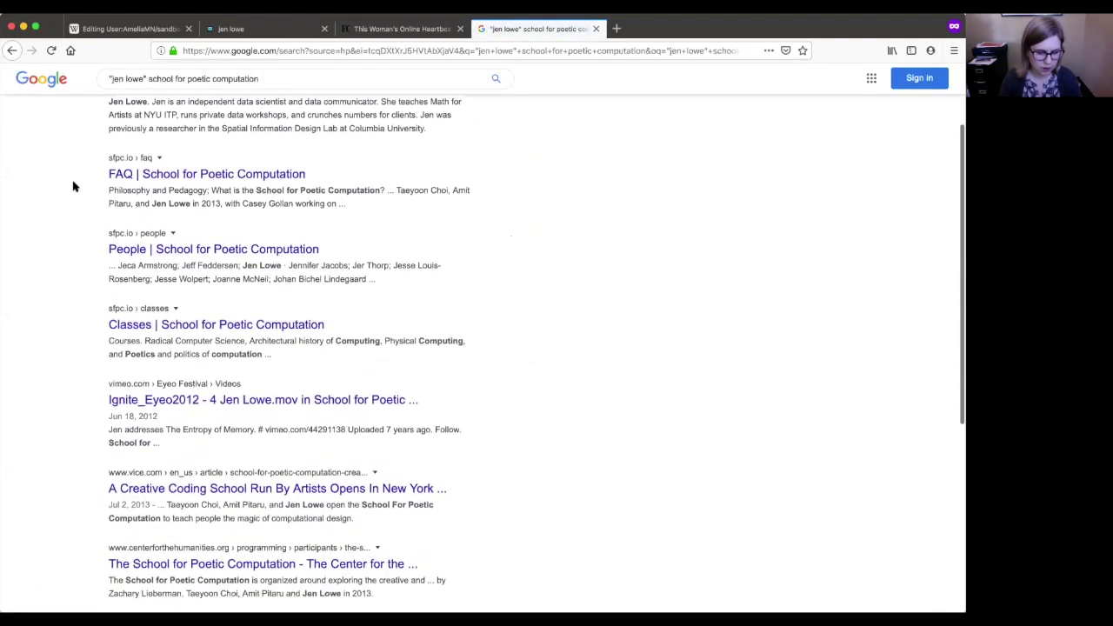
pyautogui.scroll(-1, 73, 187)
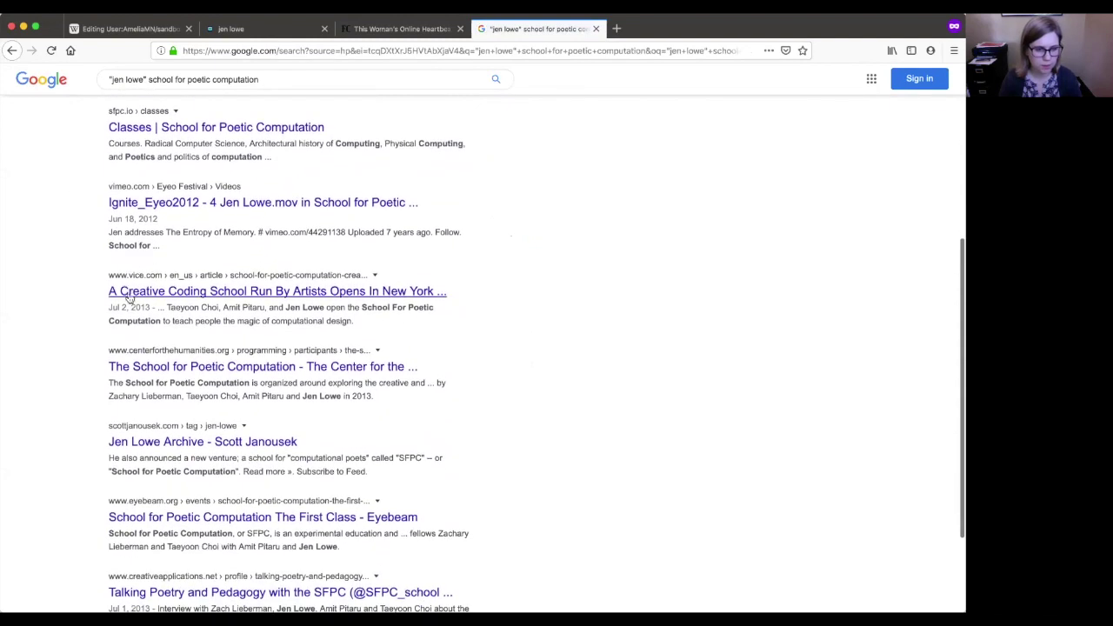
pyautogui.click(141, 293)
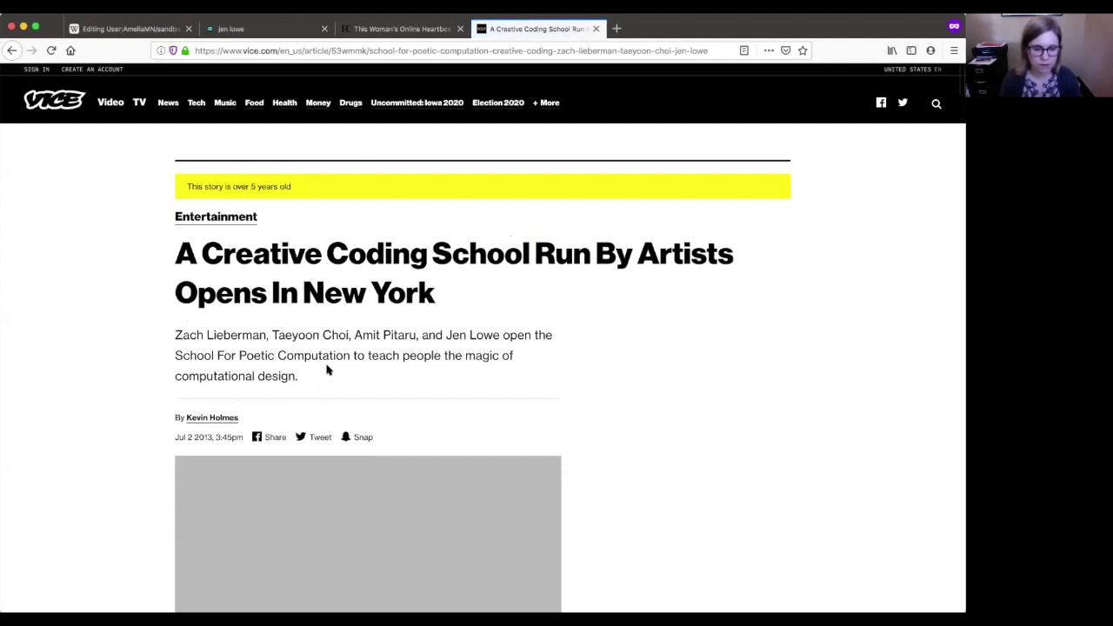
pyautogui.click(250, 51)
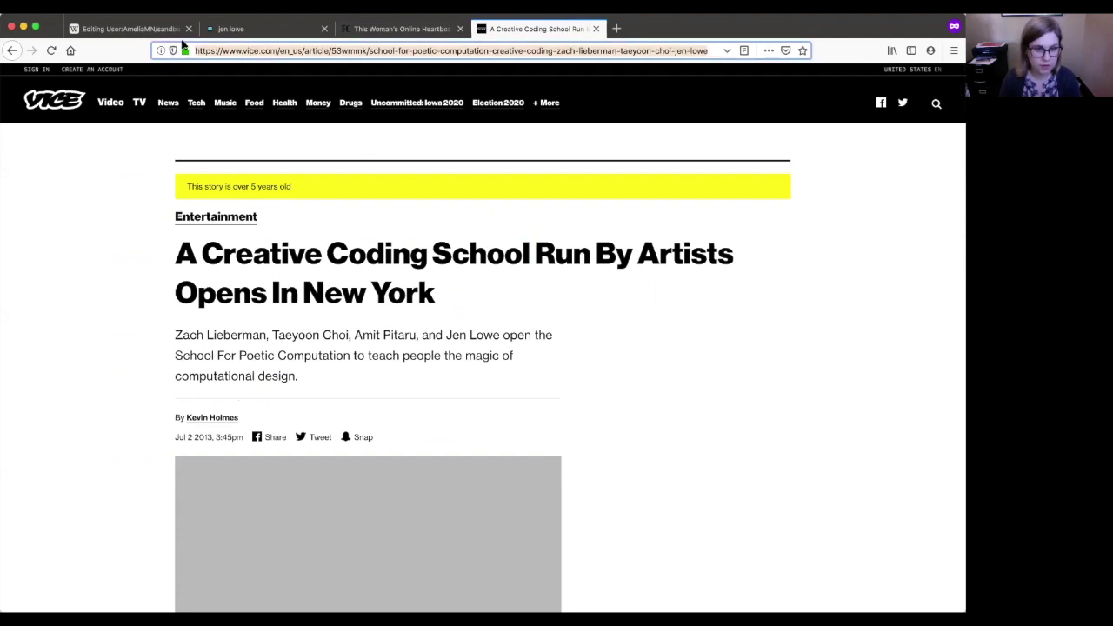
# Write 'She was one of the founders of the School for Poetic Computation', linking the school's article
pyautogui.click(155, 33)
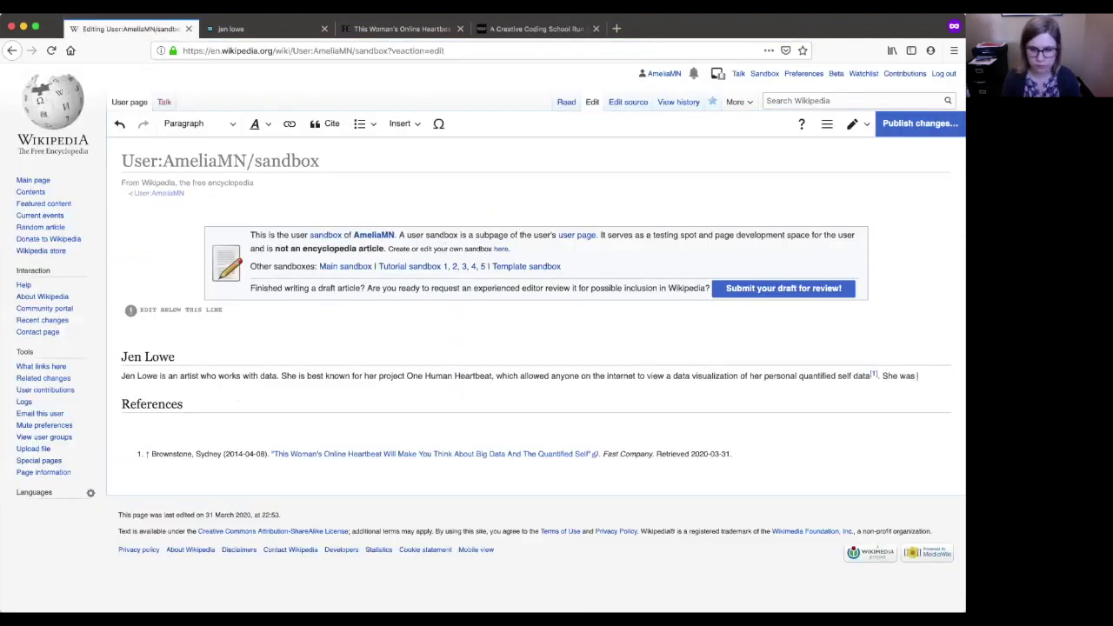
pyautogui.write('e founders of the')
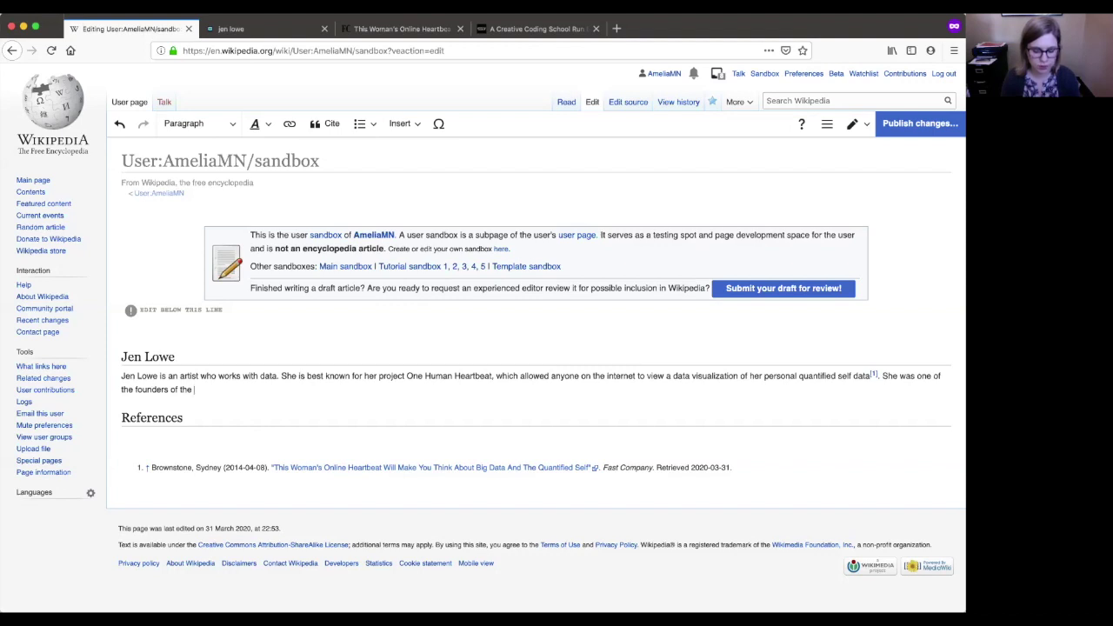
pyautogui.hotkey('ctrl', 'k')
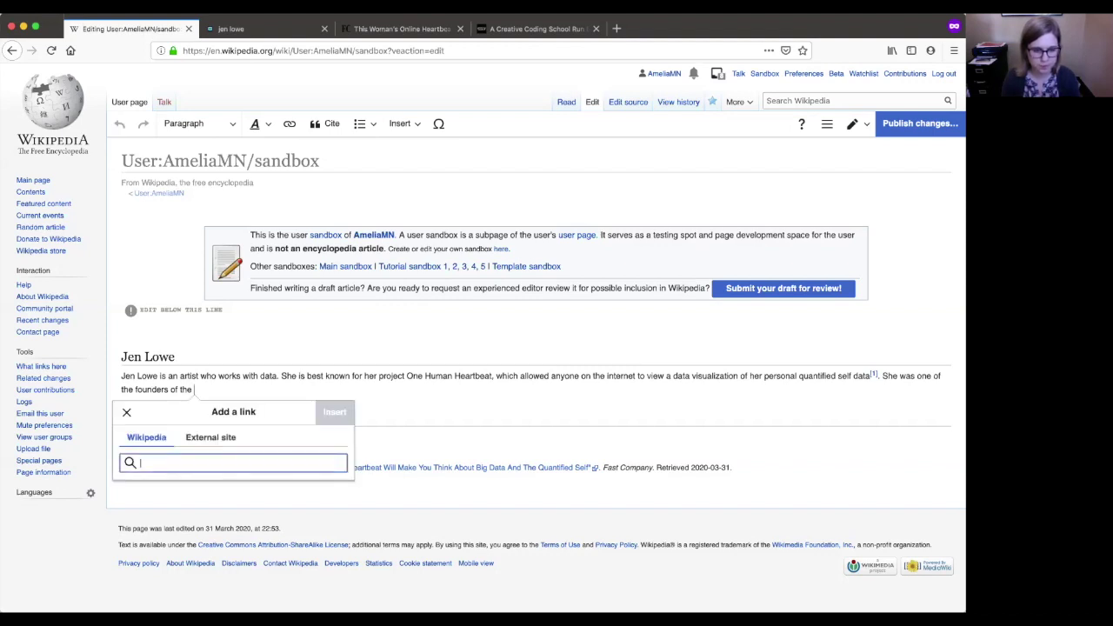
pyautogui.write('School for Poet')
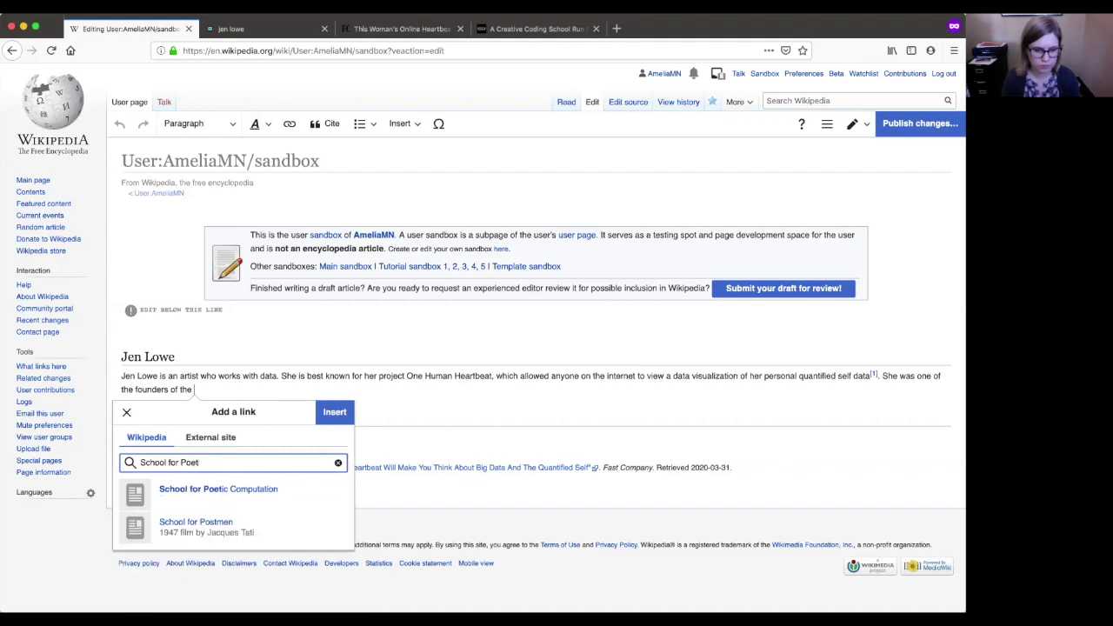
pyautogui.click(259, 489)
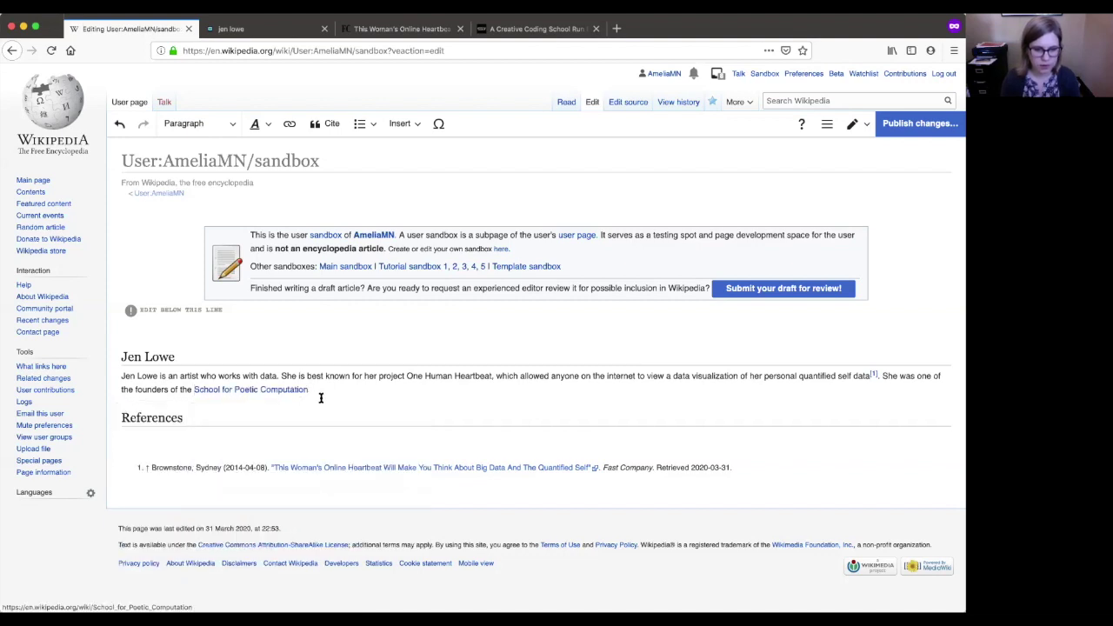
# Cite the Vice article by its pasted URL after the School for Poetic Computation link
pyautogui.click(325, 124)
pyautogui.hotkey('ctrl', 'v')
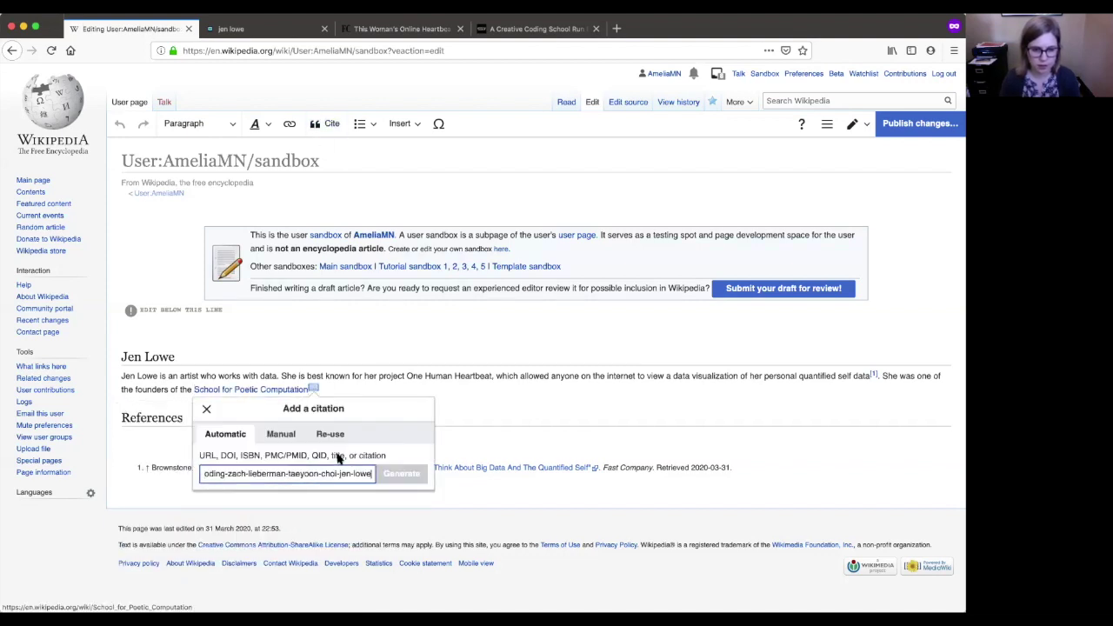
pyautogui.click(402, 475)
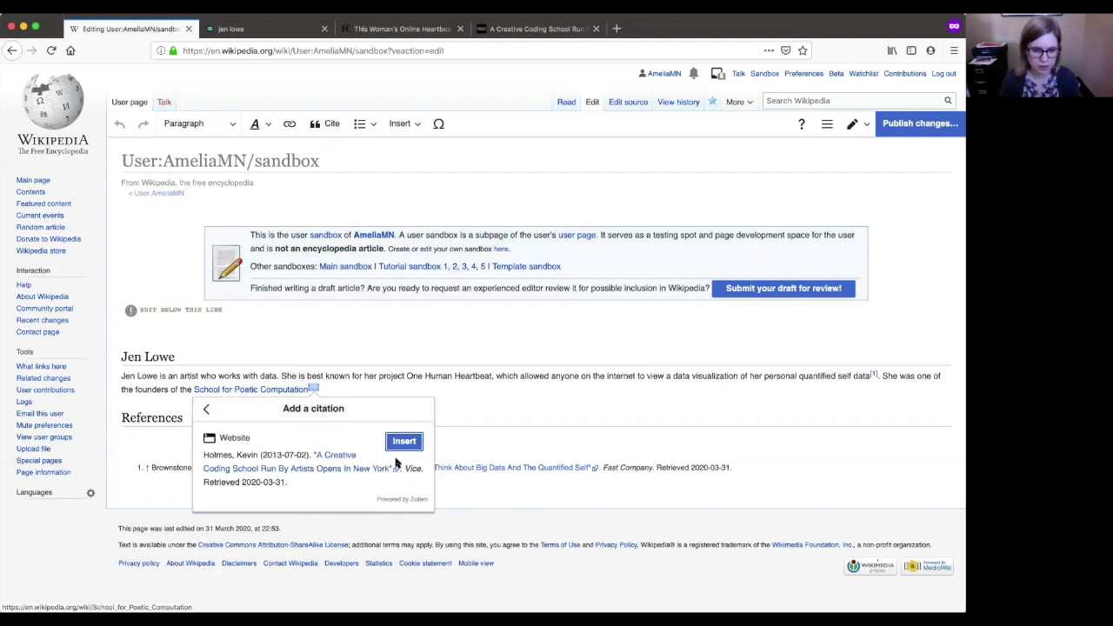
pyautogui.click(403, 442)
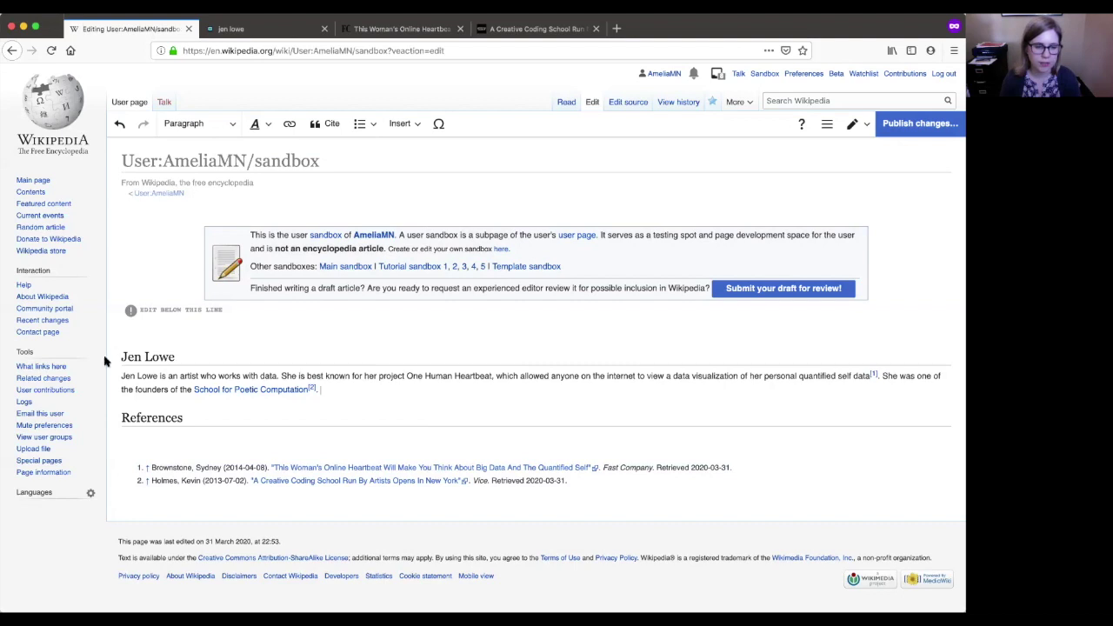
# Publish the sandbox with the summary 'First draft of Jen Lowe article'
pyautogui.click(920, 127)
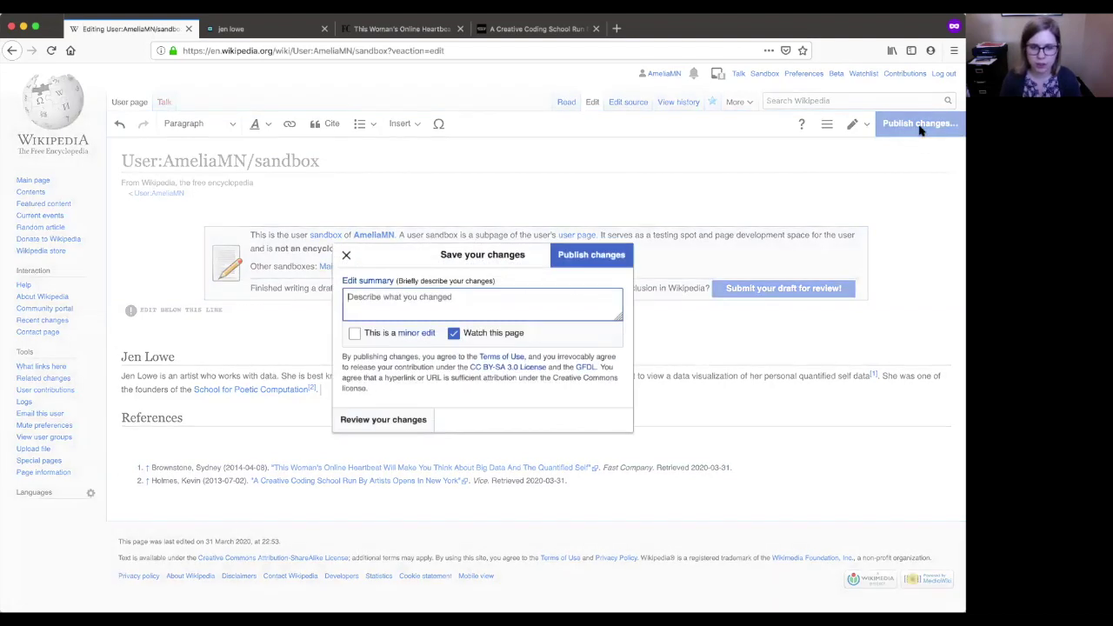
pyautogui.write('First')
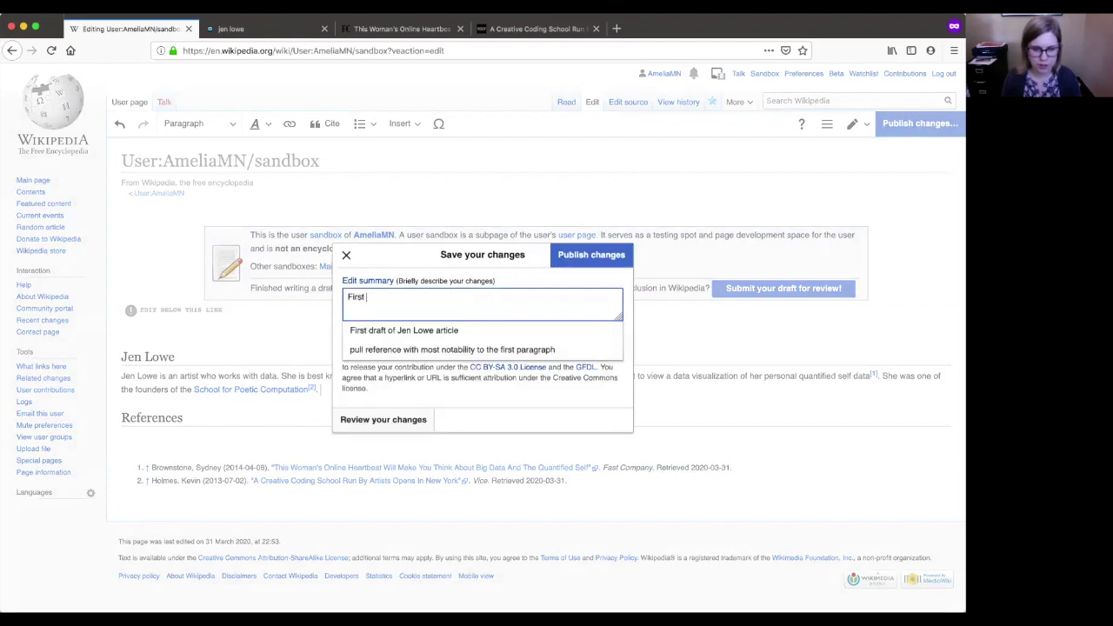
pyautogui.click(404, 331)
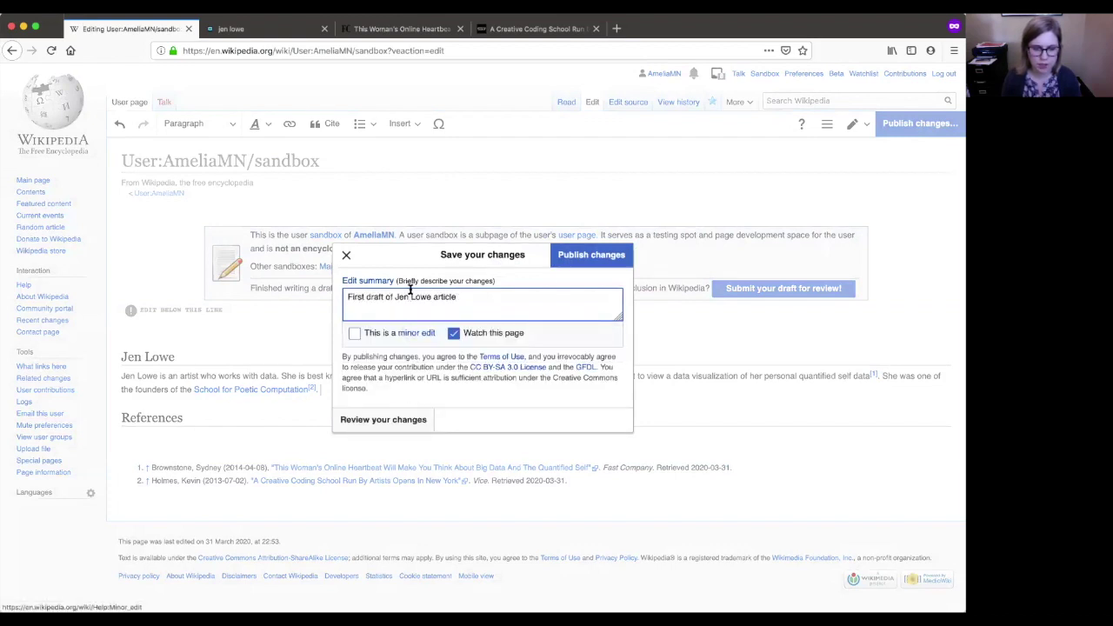
pyautogui.click(593, 258)
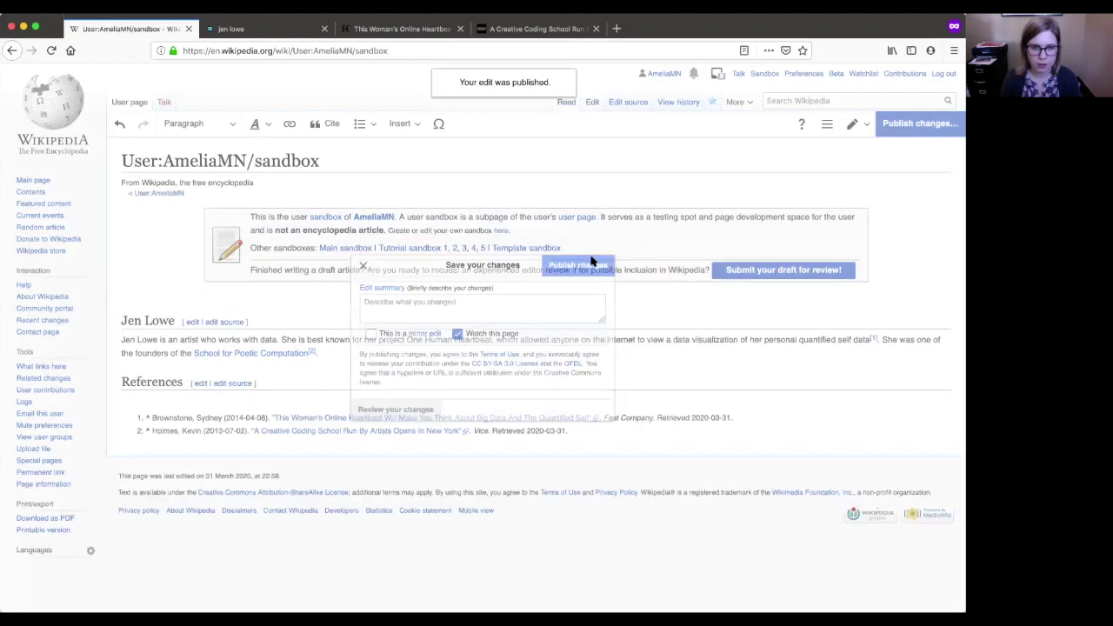